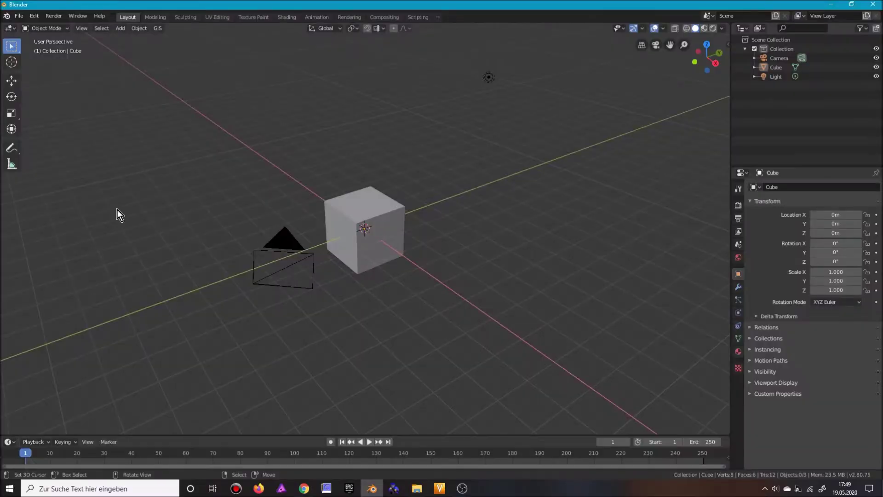
Delete every object in the scene and add a new plane mesh
{"action": "key", "text": "a"}
{"action": "key", "text": "x"}
{"action": "left_click", "coordinate": [116, 209]}
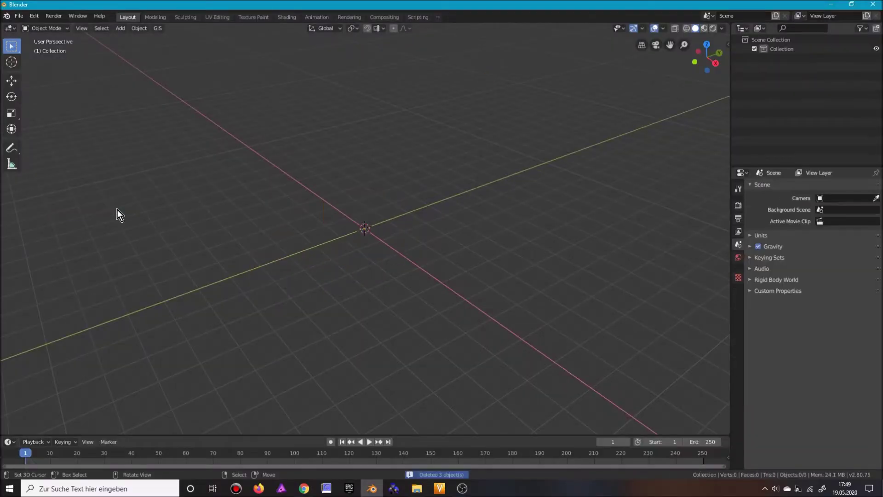
{"action": "key", "text": "shift+a"}
{"action": "mouse_move", "coordinate": [119, 210]}
{"action": "left_click", "coordinate": [183, 210]}
Raise the plane along Z to 1.6482 m and scale it to 0.689
{"action": "scroll", "coordinate": [266, 234], "scroll_direction": "up", "scroll_amount": 3}
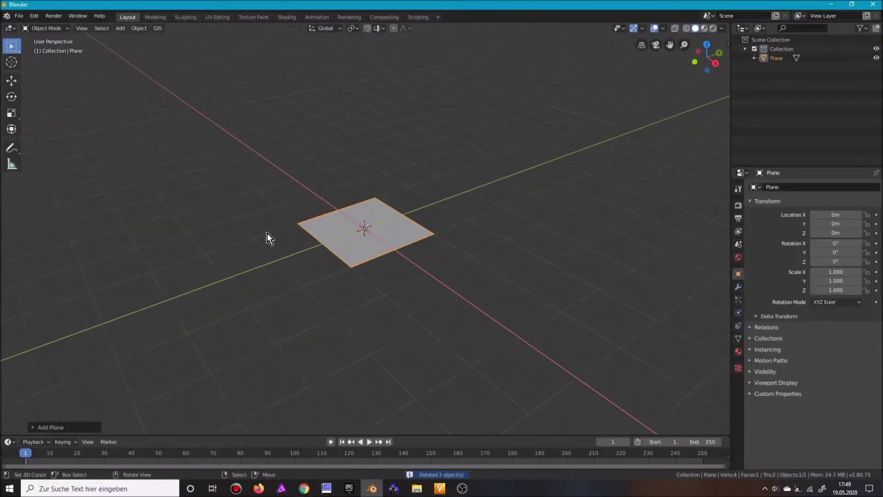
{"action": "key", "text": "g"}
{"action": "key", "text": "z"}
{"action": "left_click", "coordinate": [219, 160]}
{"action": "key", "text": "s"}
{"action": "left_click", "coordinate": [262, 151]}
In Edit Mode, select one plane edge and extrude it in front view
{"action": "key", "text": "Tab"}
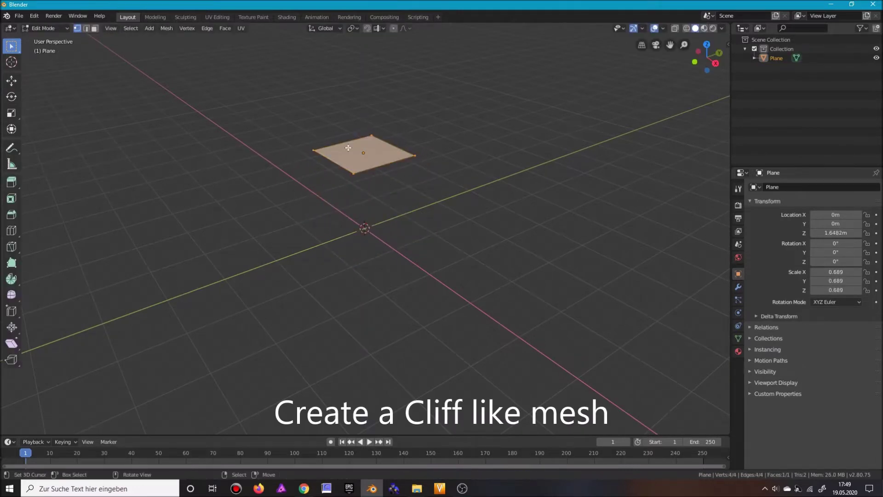
{"action": "left_click", "coordinate": [370, 171]}
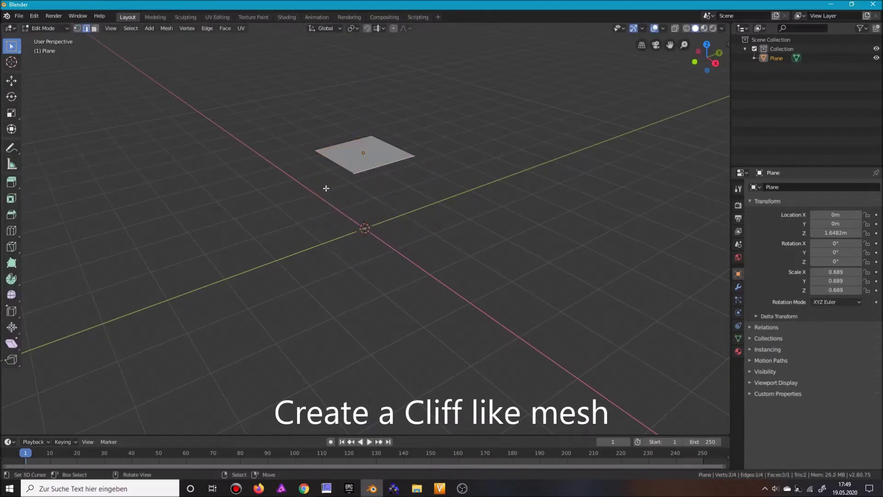
{"action": "key", "text": "KP_1"}
{"action": "key", "text": "e"}
{"action": "left_click", "coordinate": [285, 184]}
Extrude three more segments downward to form the curved cliff profile
{"action": "key", "text": "e"}
{"action": "left_click", "coordinate": [314, 216]}
{"action": "key", "text": "e"}
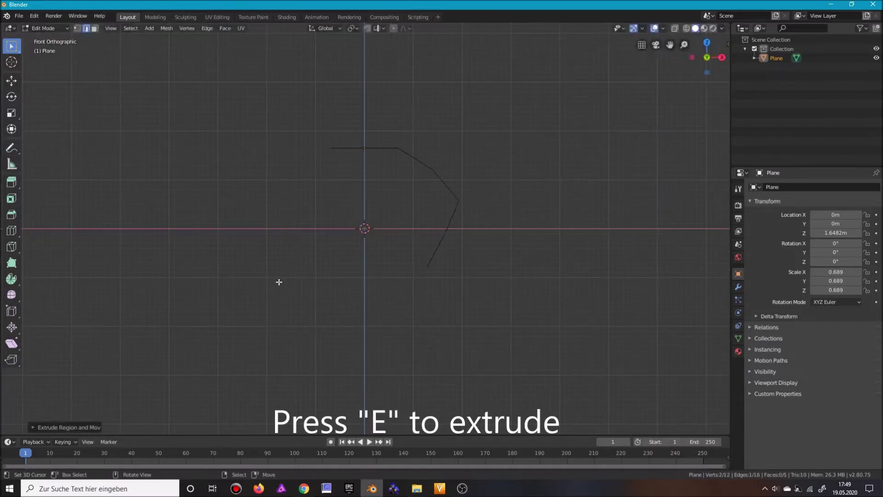
{"action": "left_click", "coordinate": [304, 359]}
{"action": "key", "text": "e"}
{"action": "left_click", "coordinate": [354, 399]}
{"action": "middle_click_drag", "start_coordinate": [392, 246], "coordinate": [335, 239]}
Select the end edge loop and move it along Y to widen the strip
{"action": "right_click", "coordinate": [398, 211], "text": "alt"}
{"action": "scroll", "coordinate": [356, 211], "scroll_direction": "down", "scroll_amount": 4}
{"action": "middle_click_drag", "start_coordinate": [354, 211], "coordinate": [276, 209]}
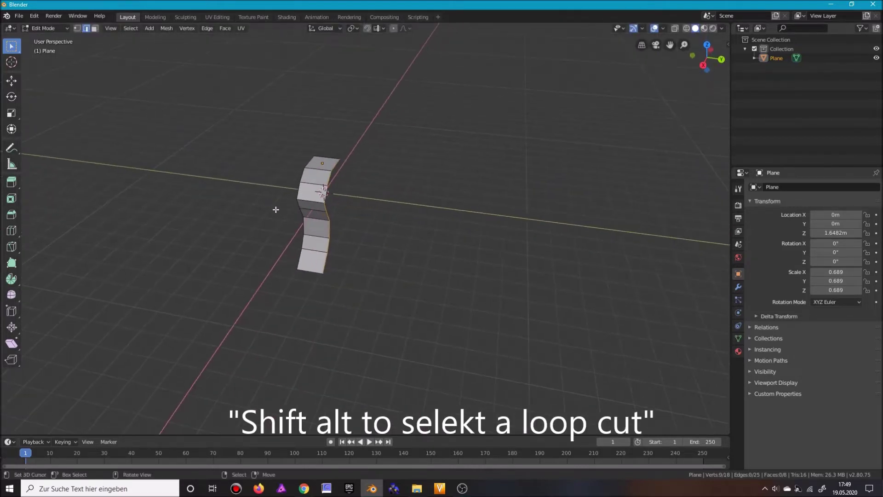
{"action": "key", "text": "g"}
{"action": "key", "text": "y"}
{"action": "left_click", "coordinate": [389, 226]}
Add five loop cuts across the strip
{"action": "key", "text": "ctrl+r"}
{"action": "scroll", "coordinate": [357, 175], "scroll_direction": "up", "scroll_amount": 1}
{"action": "scroll", "coordinate": [357, 175], "scroll_direction": "up", "scroll_amount": 3}
{"action": "left_click", "coordinate": [356, 175]}
{"action": "left_click", "coordinate": [357, 174]}
{"action": "scroll", "coordinate": [357, 175], "scroll_direction": "up", "scroll_amount": 3}
{"action": "middle_click_drag", "start_coordinate": [346, 179], "coordinate": [382, 170]}
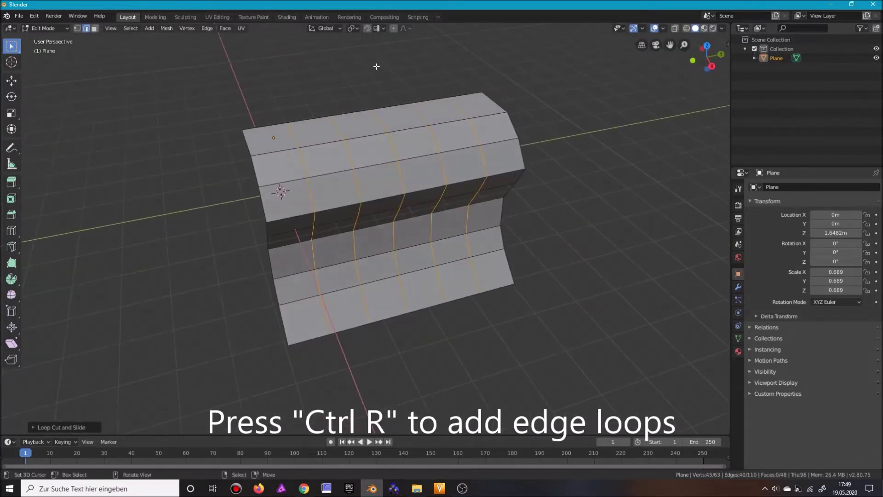
Choose a different proportional editing falloff shape and select a middle vertical edge loop
{"action": "left_click", "coordinate": [404, 28]}
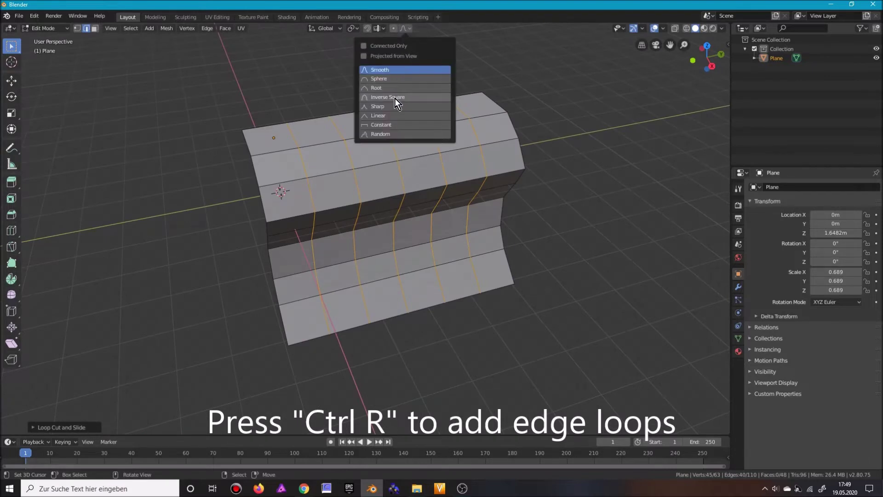
{"action": "left_click", "coordinate": [391, 124]}
{"action": "key", "text": "a"}
{"action": "left_click", "coordinate": [396, 186], "text": "alt"}
{"action": "middle_click_drag", "start_coordinate": [398, 178], "coordinate": [282, 203]}
{"action": "key", "text": "g"}
{"action": "key", "text": "x"}
{"action": "key", "text": "Escape"}
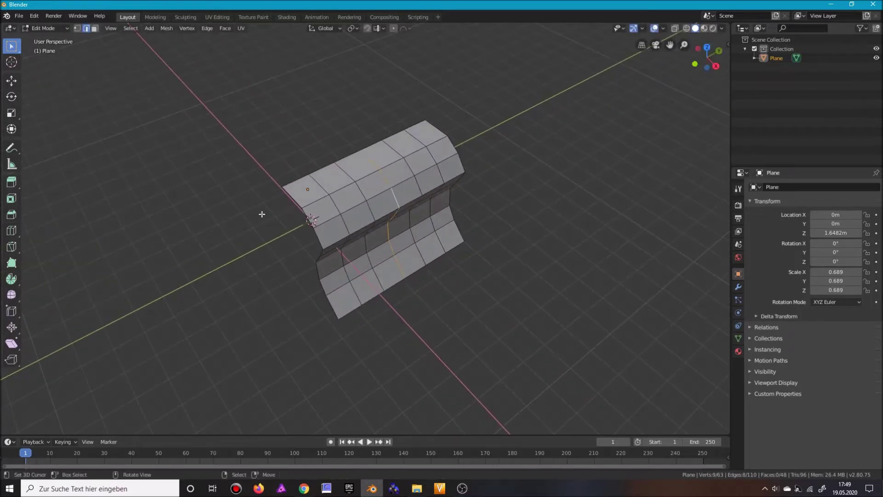
With proportional editing, push the middle edge loop outward along X to bend the mesh
{"action": "key", "text": "g"}
{"action": "key", "text": "x"}
{"action": "key", "text": "o"}
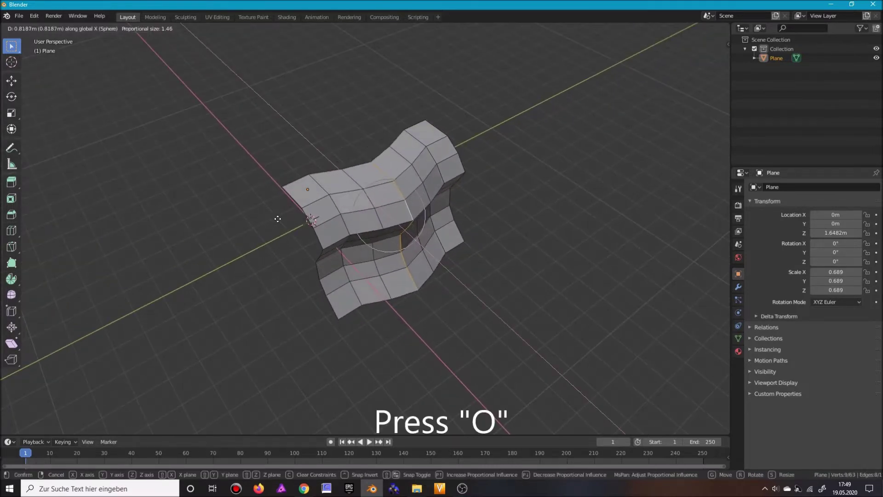
{"action": "scroll", "coordinate": [304, 230], "scroll_direction": "down", "scroll_amount": 1}
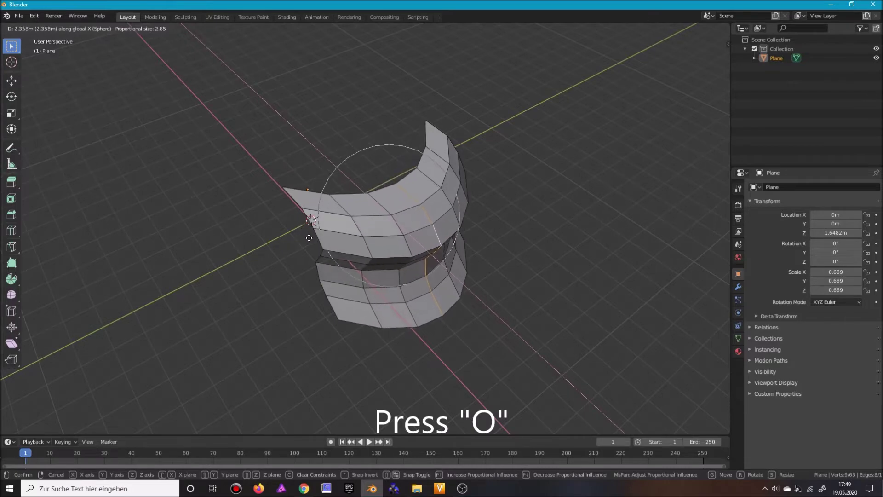
{"action": "left_click", "coordinate": [307, 237]}
{"action": "key", "text": "o"}
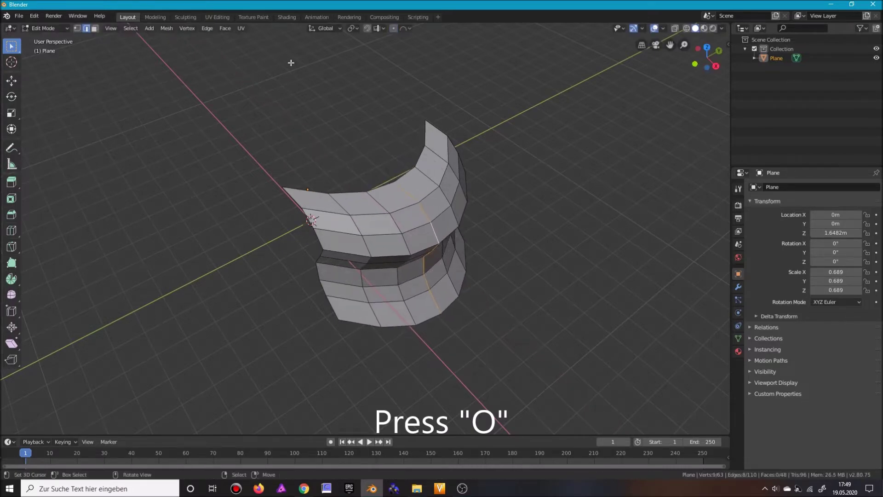
{"action": "middle_click_drag", "start_coordinate": [272, 63], "coordinate": [277, 165]}
Rotate the left boundary edge loop about the Z axis
{"action": "key", "text": "a"}
{"action": "key", "text": "alt+a"}
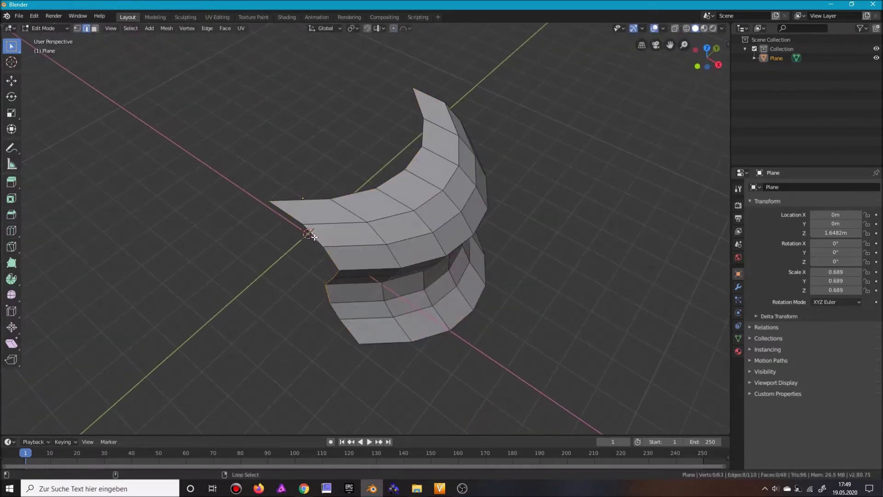
{"action": "left_click", "coordinate": [314, 237], "text": "alt"}
{"action": "middle_click_drag", "start_coordinate": [315, 237], "coordinate": [214, 247]}
{"action": "key", "text": "r"}
{"action": "key", "text": "z"}
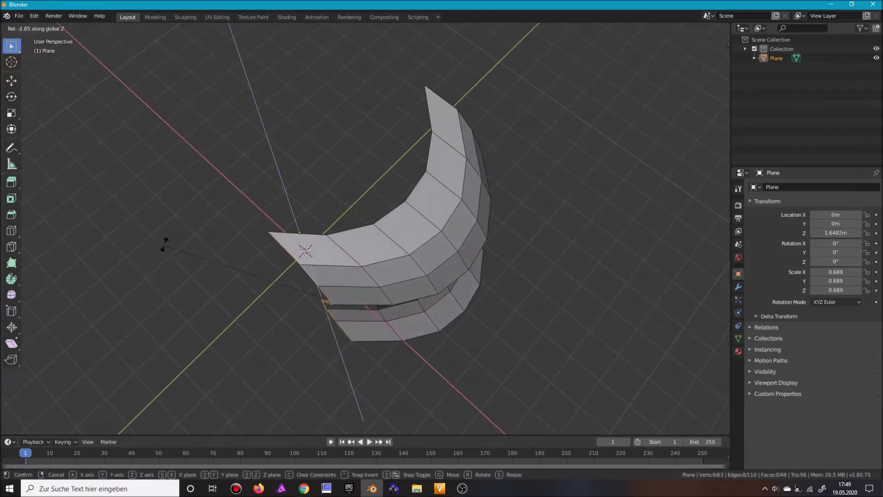
{"action": "left_click", "coordinate": [267, 193]}
Rotate the next two vertical edge loops about the Z axis
{"action": "key", "text": "alt+a"}
{"action": "left_click", "coordinate": [342, 251], "text": "alt"}
{"action": "key", "text": "r"}
{"action": "key", "text": "z"}
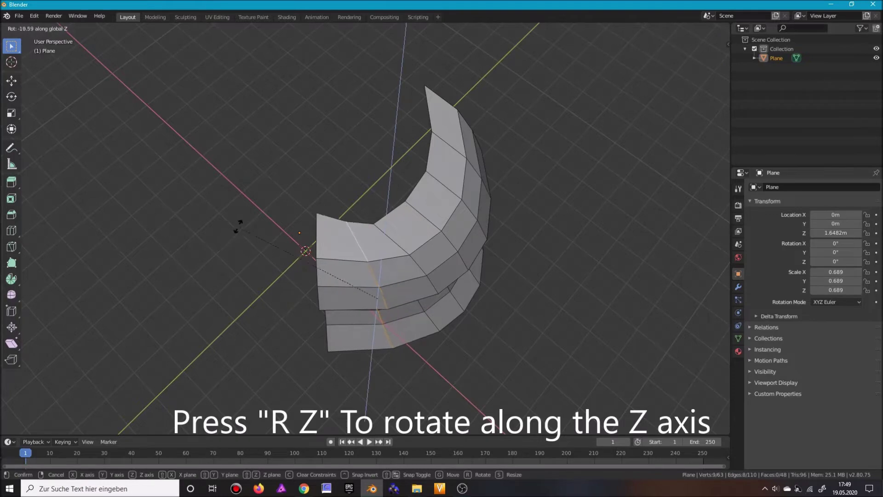
{"action": "left_click", "coordinate": [247, 222]}
{"action": "key", "text": "a"}
{"action": "key", "text": "a"}
{"action": "left_click", "coordinate": [388, 234], "text": "alt"}
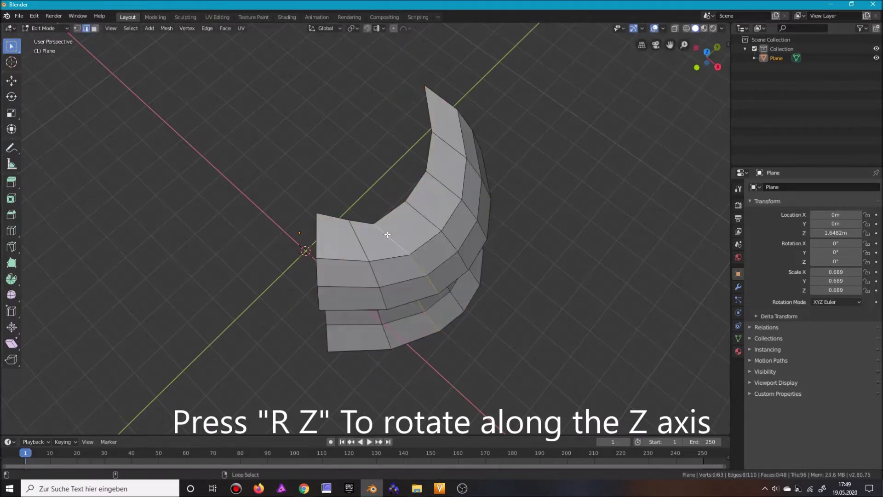
{"action": "middle_click_drag", "start_coordinate": [387, 235], "coordinate": [232, 257]}
{"action": "key", "text": "r"}
{"action": "key", "text": "z"}
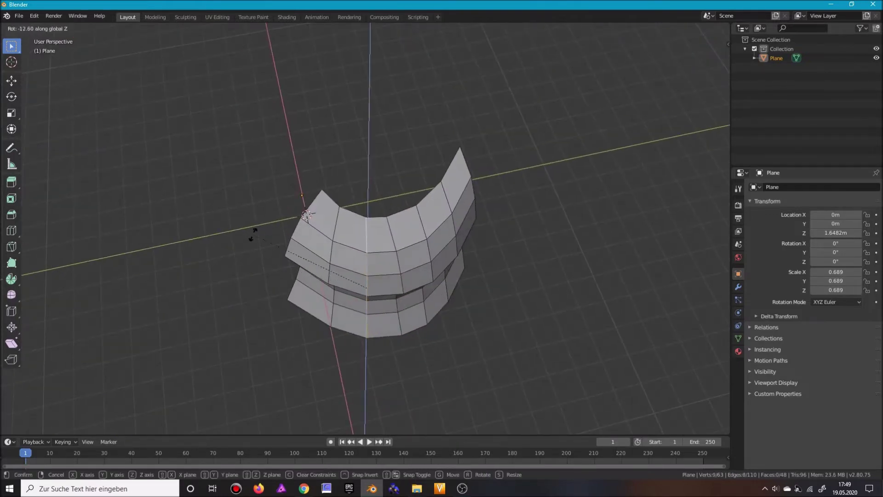
{"action": "left_click", "coordinate": [253, 228]}
Rotate two more vertical edge loops to the right about Z
{"action": "middle_click_drag", "start_coordinate": [361, 222], "coordinate": [429, 252]}
{"action": "key", "text": "a"}
{"action": "key", "text": "alt+a"}
{"action": "left_click", "coordinate": [356, 265], "text": "alt"}
{"action": "key", "text": "r"}
{"action": "key", "text": "z"}
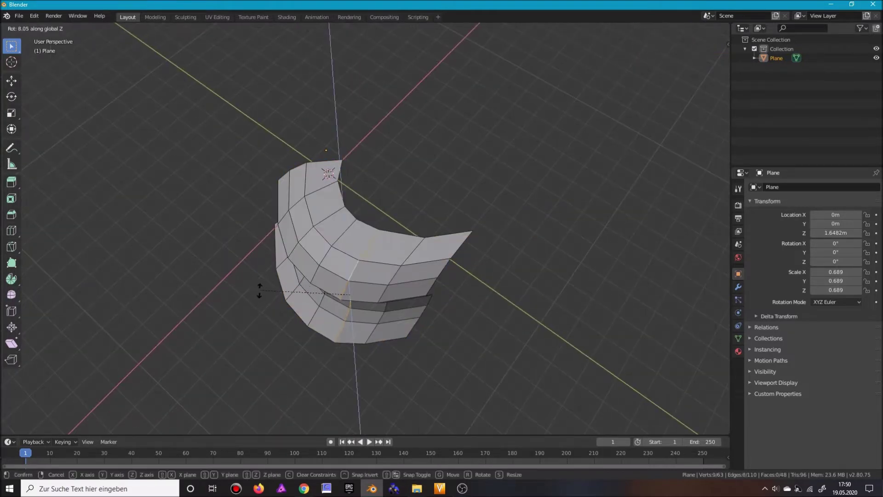
{"action": "left_click", "coordinate": [269, 299]}
{"action": "key", "text": "alt+a"}
{"action": "left_click", "coordinate": [394, 275], "text": "alt"}
{"action": "key", "text": "r"}
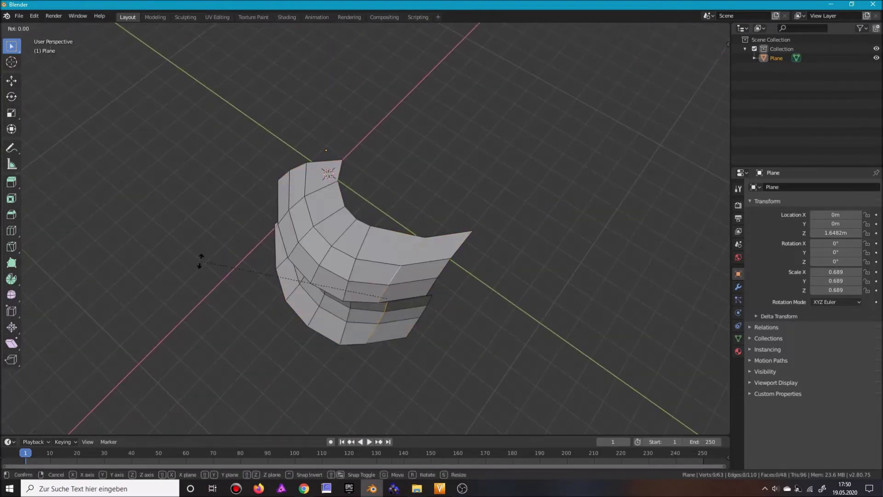
{"action": "left_click", "coordinate": [395, 294]}
Rotate the right border edge loop about the Z axis
{"action": "key", "text": "alt+a"}
{"action": "right_click", "coordinate": [438, 269], "text": "alt"}
{"action": "key", "text": "r"}
{"action": "key", "text": "z"}
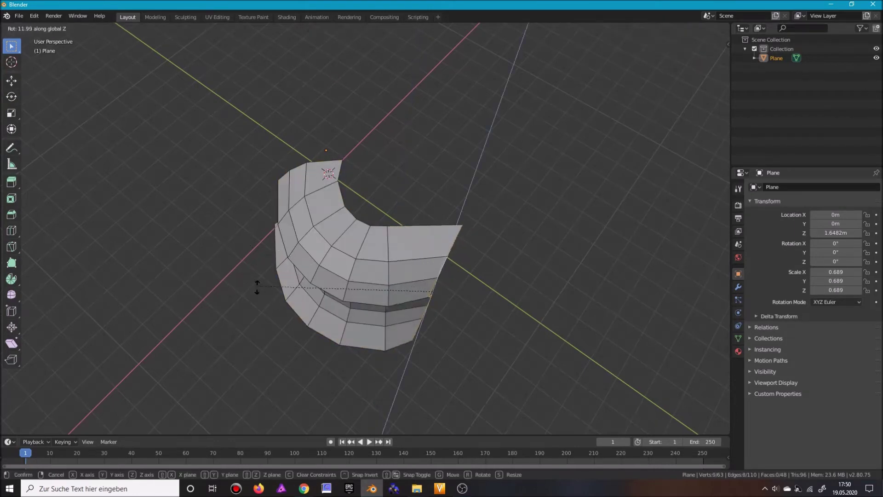
{"action": "left_click", "coordinate": [421, 307]}
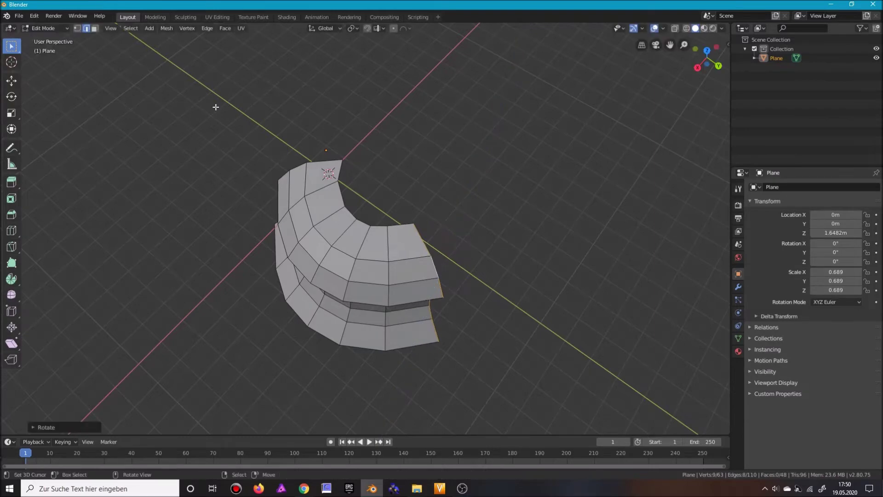
Switch to vertex select mode and select the top-left corner vertex
{"action": "left_click", "coordinate": [76, 29]}
{"action": "scroll", "coordinate": [248, 149], "scroll_direction": "up", "scroll_amount": 2}
{"action": "middle_click_drag", "start_coordinate": [253, 155], "coordinate": [301, 207]}
{"action": "right_click", "coordinate": [301, 164]}
Extrude the corner vertex along Y and fill a face with an inner-edge vertex
{"action": "key", "text": "e"}
{"action": "key", "text": "y"}
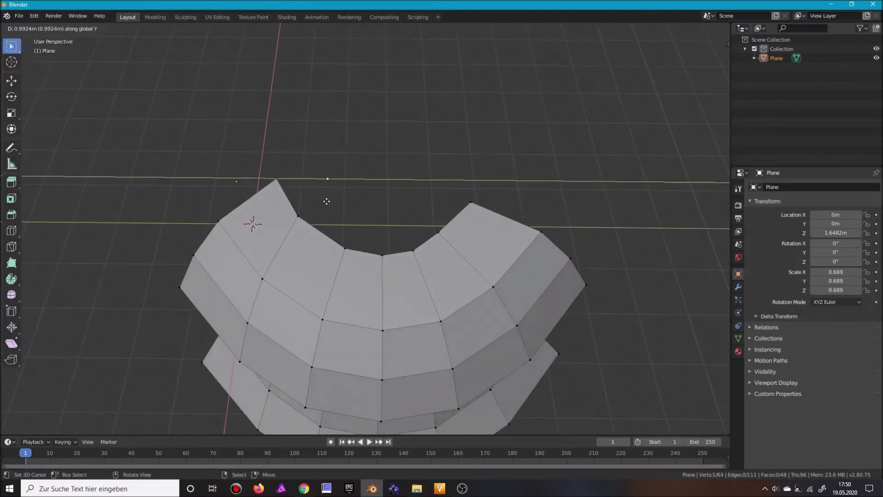
{"action": "left_click", "coordinate": [362, 210]}
{"action": "left_click", "coordinate": [351, 252], "text": "shift"}
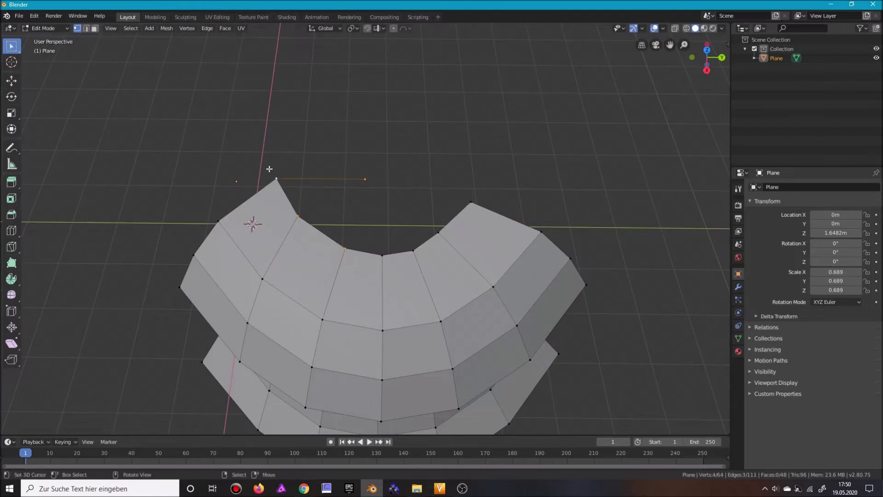
{"action": "key", "text": "f"}
Move an inner vertex along Y, extrude a new vertex, and fill a four-vertex face
{"action": "left_click", "coordinate": [349, 257]}
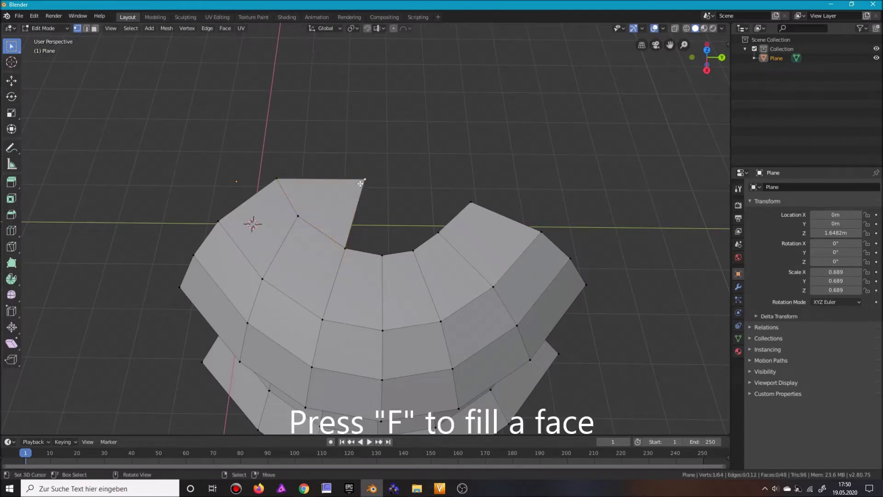
{"action": "key", "text": "g"}
{"action": "key", "text": "y"}
{"action": "left_click", "coordinate": [347, 185]}
{"action": "key", "text": "e"}
{"action": "key", "text": "y"}
{"action": "left_click", "coordinate": [376, 194]}
{"action": "left_click", "coordinate": [378, 262], "text": "shift"}
{"action": "left_click", "coordinate": [349, 181], "text": "shift"}
{"action": "key", "text": "f"}
Extrude two more vertices toward the corner and merge them at last
{"action": "left_click", "coordinate": [375, 179]}
{"action": "key", "text": "r"}
{"action": "key", "text": "Escape"}
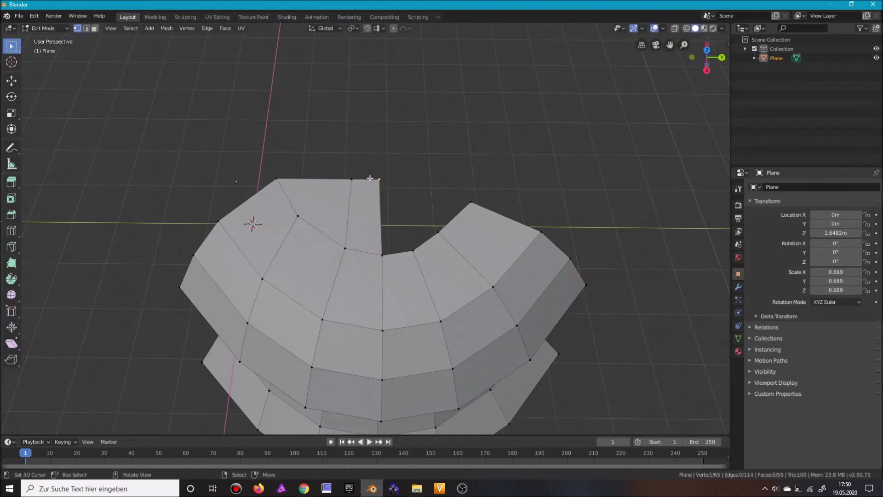
{"action": "key", "text": "e"}
{"action": "left_click", "coordinate": [399, 176]}
{"action": "key", "text": "e"}
{"action": "left_click", "coordinate": [425, 183]}
{"action": "left_click", "coordinate": [468, 201], "text": "shift"}
{"action": "key", "text": "alt+m"}
{"action": "left_click", "coordinate": [447, 212]}
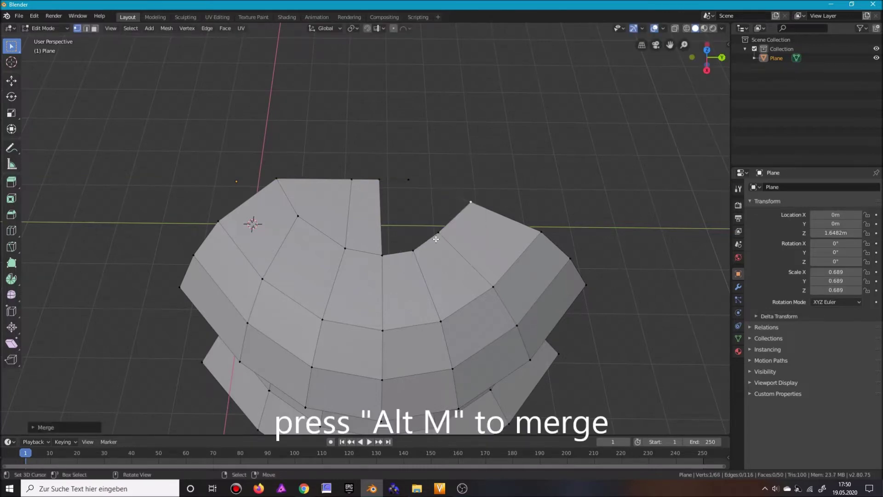
Fill the remaining gaps along the inner edge with faces
{"action": "left_click", "coordinate": [435, 239]}
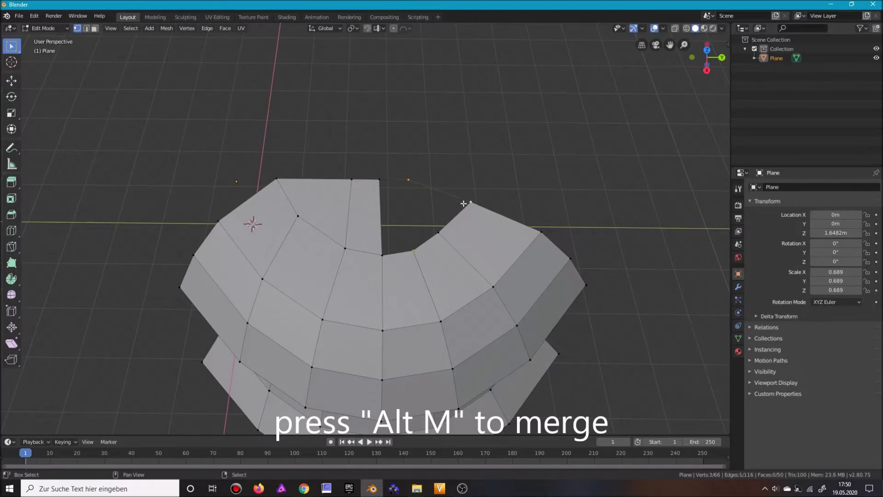
{"action": "key", "text": "f"}
{"action": "left_click", "coordinate": [413, 251]}
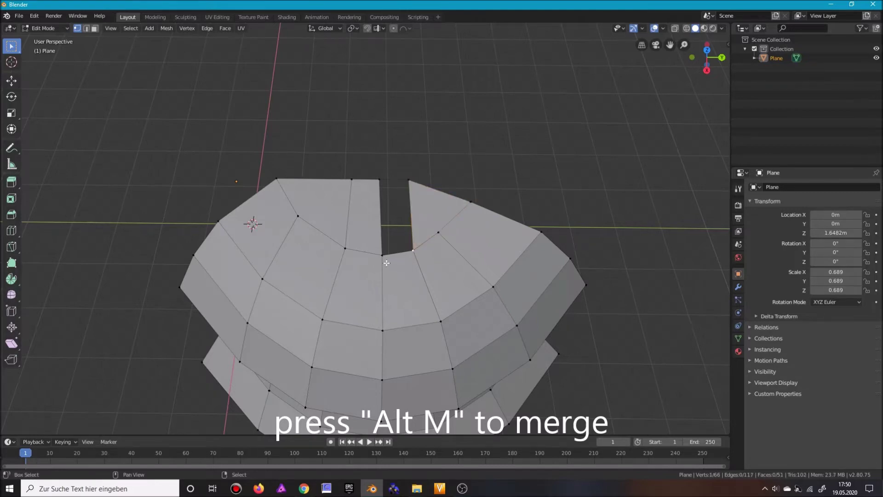
{"action": "right_click", "coordinate": [378, 183], "text": "shift"}
{"action": "right_click", "coordinate": [400, 181], "text": "shift"}
{"action": "key", "text": "f"}
{"action": "scroll", "coordinate": [299, 233], "scroll_direction": "down", "scroll_amount": 3}
{"action": "middle_click_drag", "start_coordinate": [300, 232], "coordinate": [381, 228]}
{"action": "key", "text": "alt+a"}
Add a loop cut across the cliff mesh and shade the cliff smooth
{"action": "key", "text": "ctrl+r"}
{"action": "left_click", "coordinate": [313, 229]}
{"action": "right_click", "coordinate": [313, 230]}
{"action": "key", "text": "Tab"}
{"action": "key", "text": "w"}
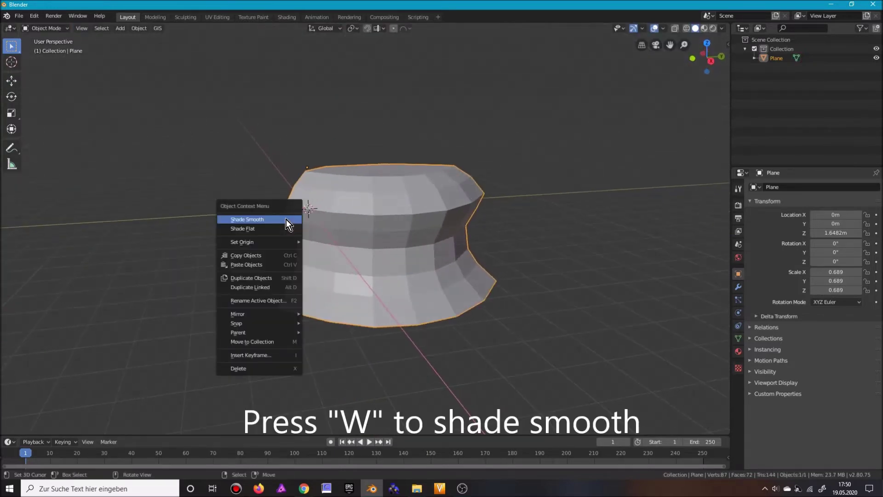
{"action": "left_click", "coordinate": [282, 219]}
{"action": "scroll", "coordinate": [269, 231], "scroll_direction": "up", "scroll_amount": 2}
Reposition the plane, then lower it along Z to 4.8646 m
{"action": "key", "text": "g"}
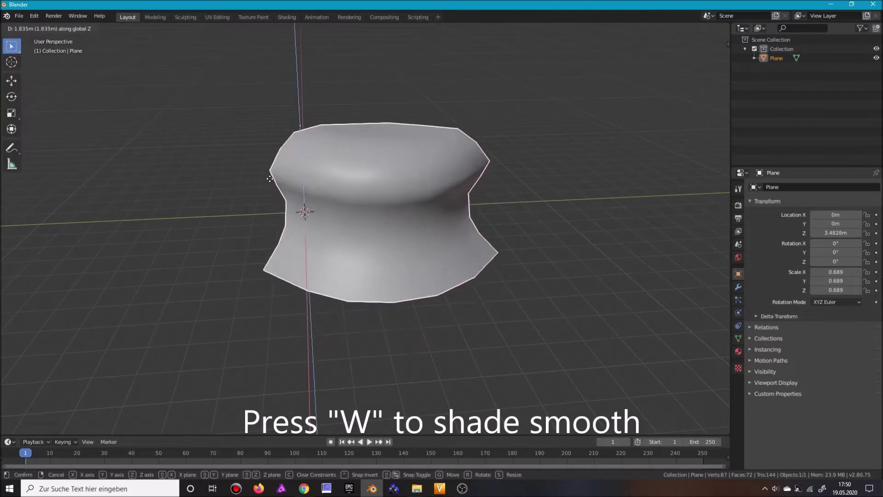
{"action": "left_click", "coordinate": [267, 137]}
{"action": "key", "text": "g"}
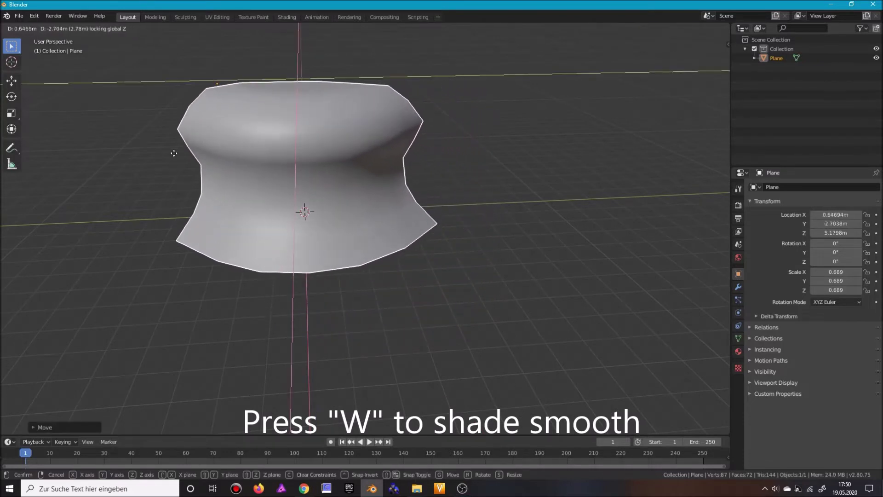
{"action": "left_click", "coordinate": [175, 149]}
{"action": "middle_click_drag", "start_coordinate": [182, 181], "coordinate": [224, 191]}
{"action": "scroll", "coordinate": [209, 178], "scroll_direction": "up", "scroll_amount": 2}
{"action": "key", "text": "g"}
{"action": "key", "text": "z"}
{"action": "left_click", "coordinate": [231, 177]}
Apply the plane's scale so it reads 1.000 on every axis
{"action": "key", "text": "ctrl+a"}
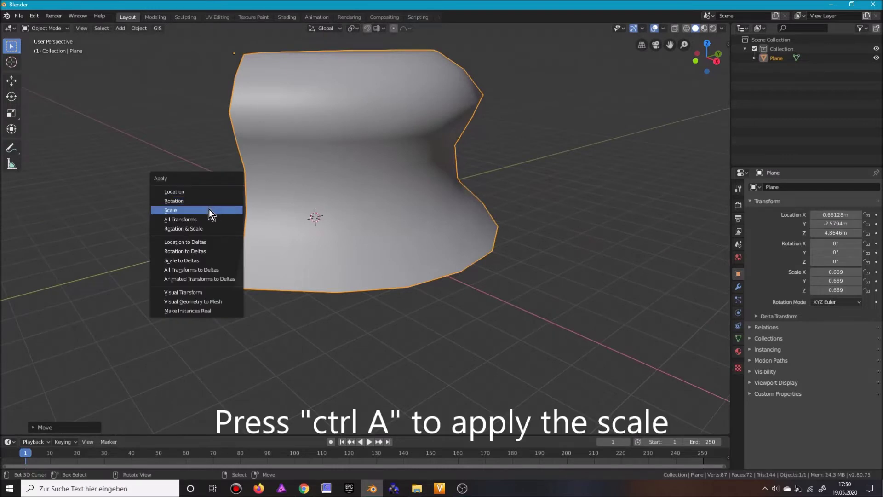
{"action": "left_click", "coordinate": [209, 208]}
{"action": "scroll", "coordinate": [263, 167], "scroll_direction": "down", "scroll_amount": 2}
{"action": "middle_click_drag", "start_coordinate": [263, 168], "coordinate": [289, 184]}
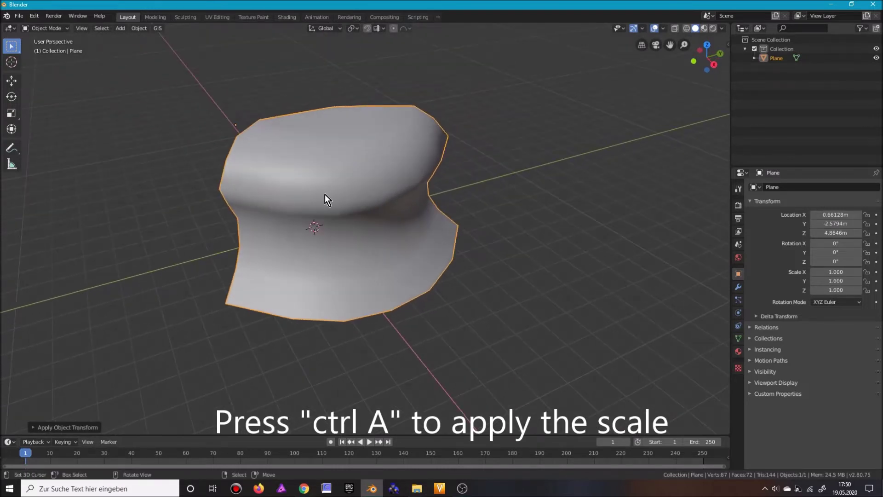
Create a new material on the plane and name it 'rock'
{"action": "left_click", "coordinate": [734, 353]}
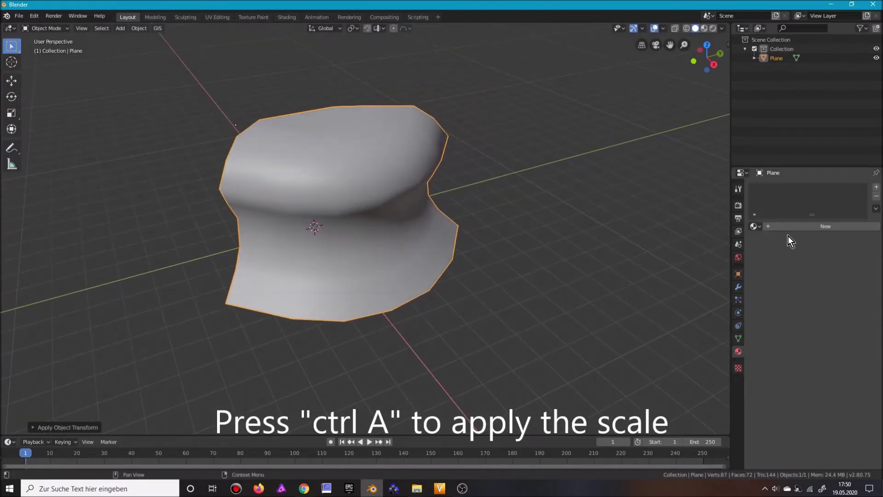
{"action": "left_click", "coordinate": [796, 227]}
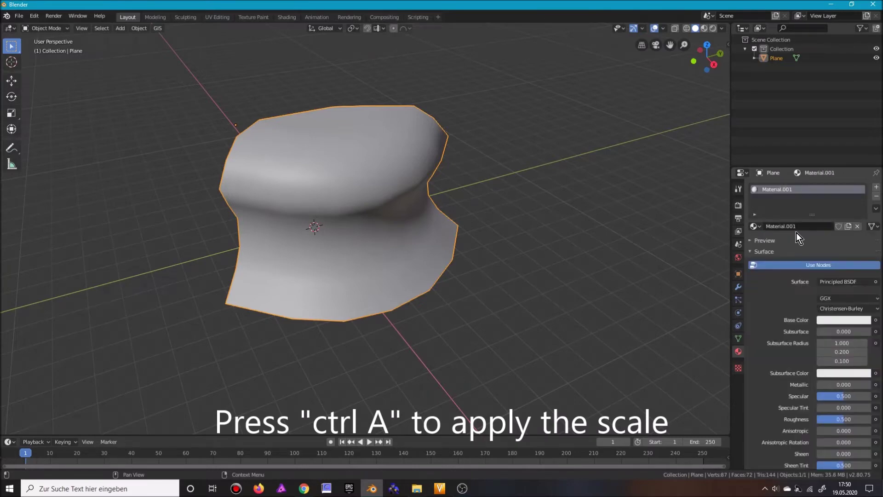
{"action": "double_click", "coordinate": [800, 228]}
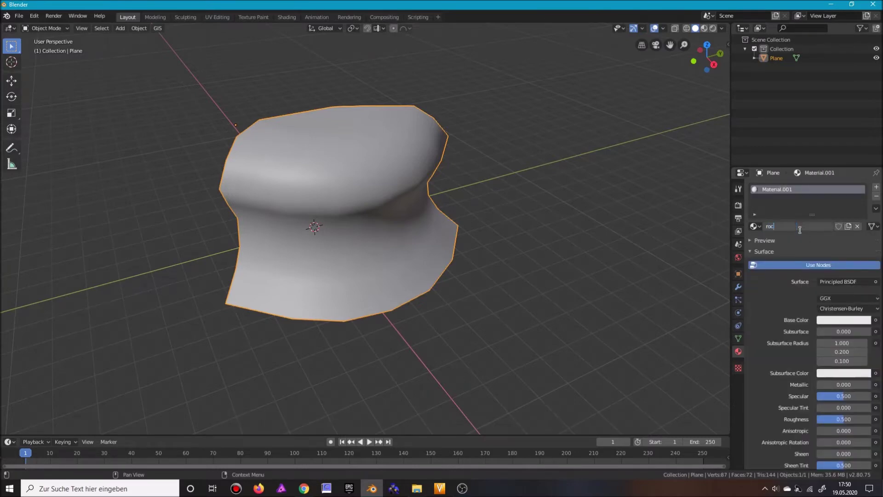
{"action": "key", "text": "Return"}
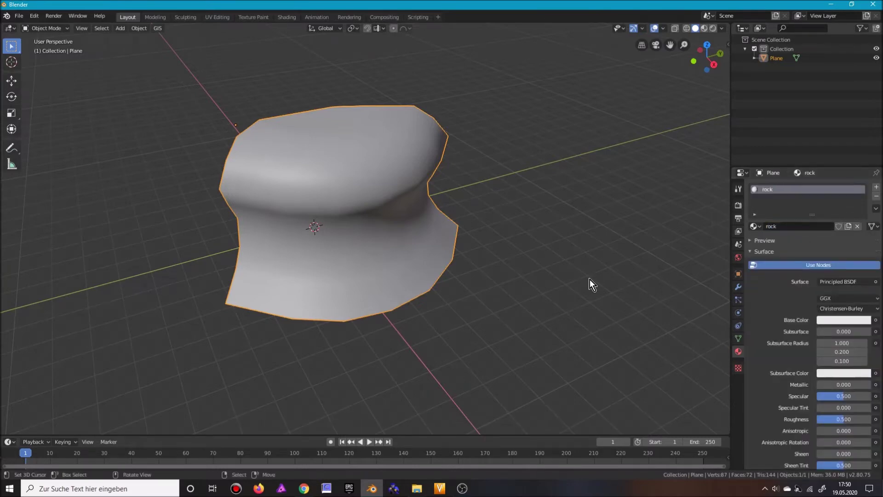
Switch to the Shading workspace to show the rock material's node tree
{"action": "left_click", "coordinate": [286, 17]}
{"action": "key", "text": "shift+a"}
{"action": "left_click", "coordinate": [416, 490]}
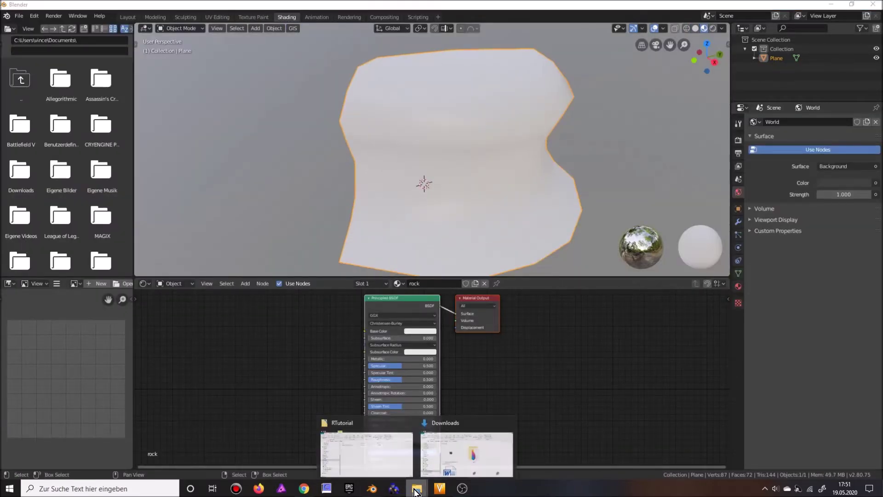
Show the RTutorial folder's files as extra-large icons (Extra große Symbole)
{"action": "left_click", "coordinate": [374, 446]}
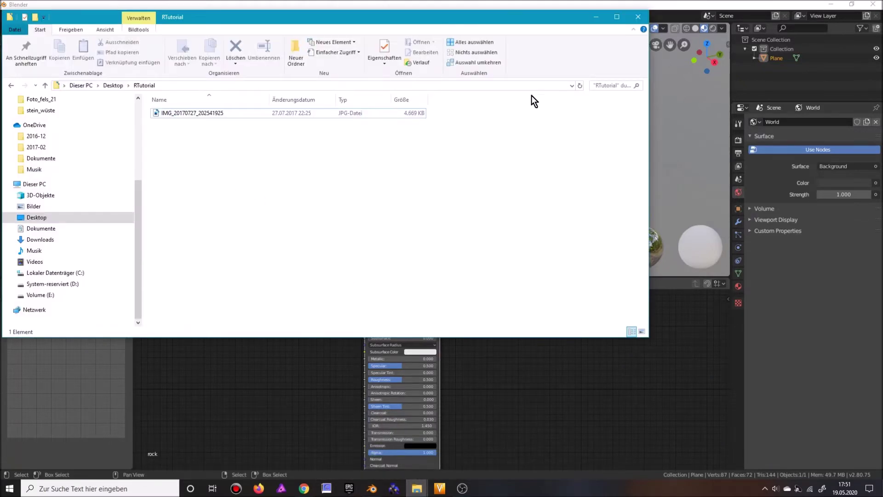
{"action": "left_click", "coordinate": [105, 31]}
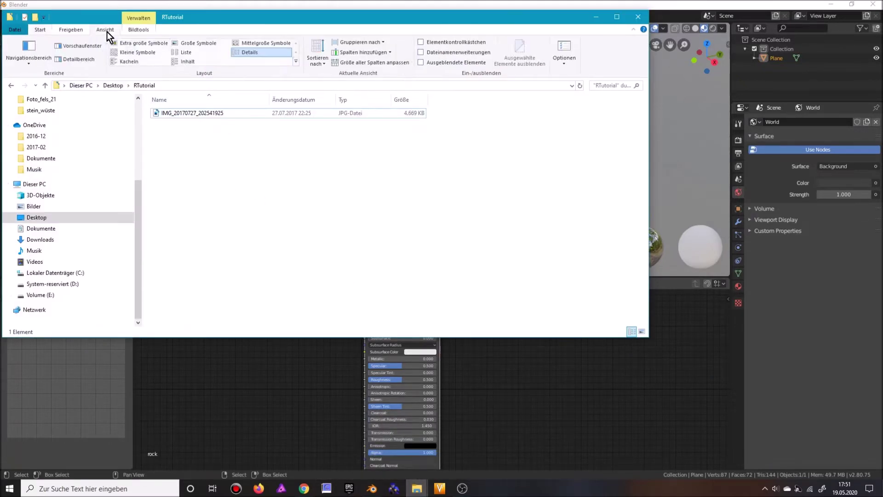
{"action": "left_click", "coordinate": [127, 46]}
View the rock photo full-screen in Photos, then close the viewer
{"action": "double_click", "coordinate": [216, 179]}
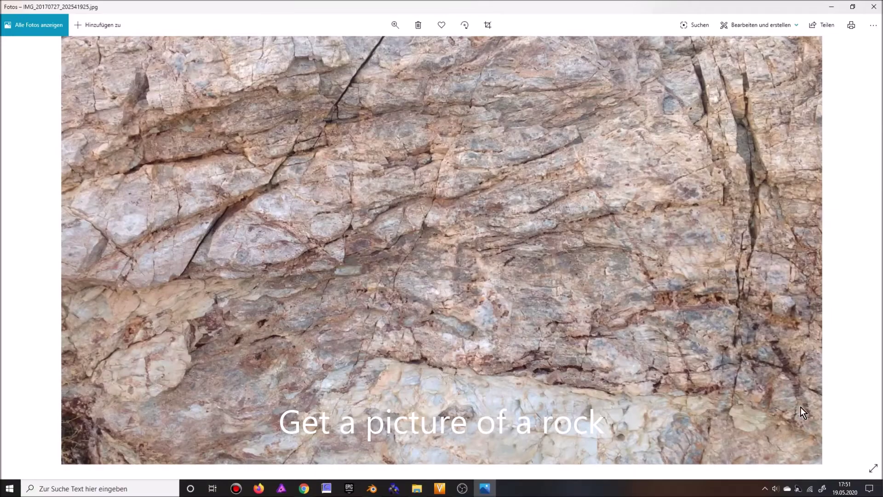
{"action": "left_click", "coordinate": [873, 468]}
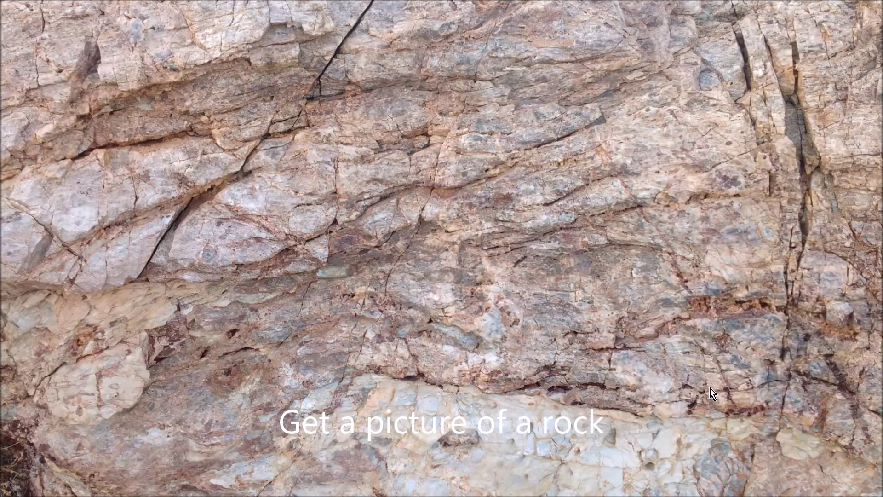
{"action": "key", "text": "Escape"}
{"action": "left_click", "coordinate": [875, 5]}
Add the rock photo as an image texture feeding Base Color and UV-unwrap the plane
{"action": "left_click_drag", "start_coordinate": [211, 175], "coordinate": [230, 376]}
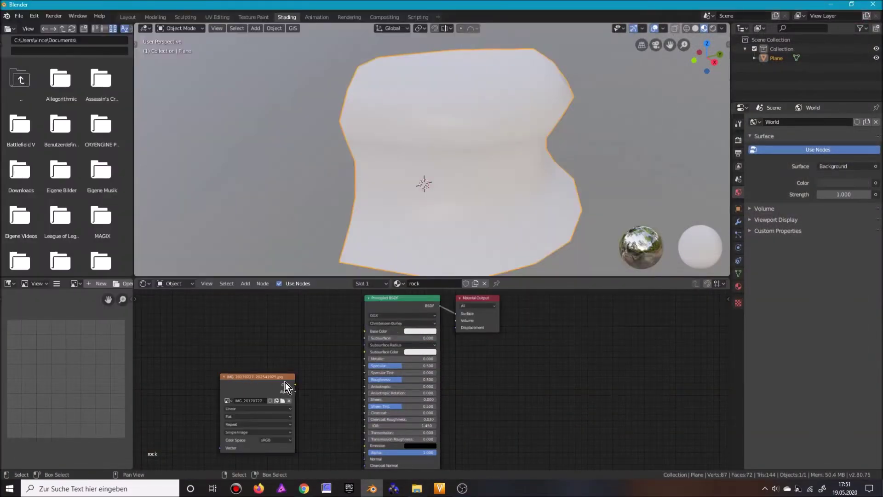
{"action": "left_click_drag", "start_coordinate": [296, 386], "coordinate": [364, 331]}
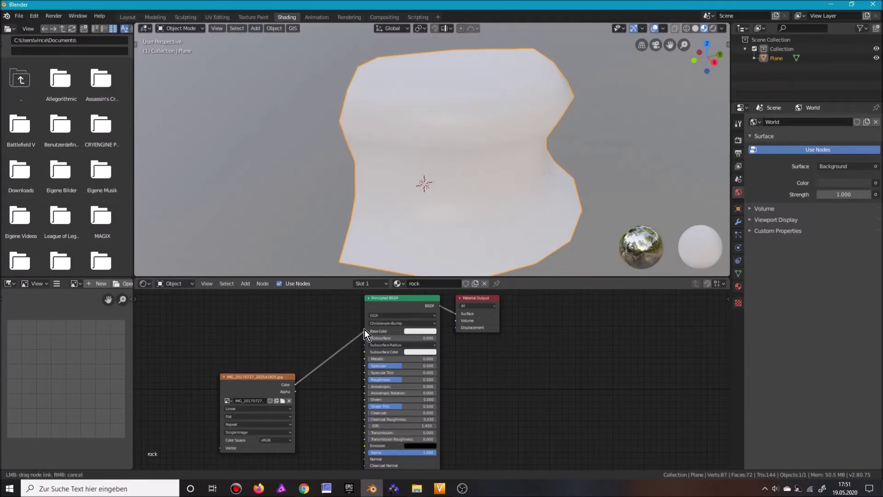
{"action": "key", "text": "Tab"}
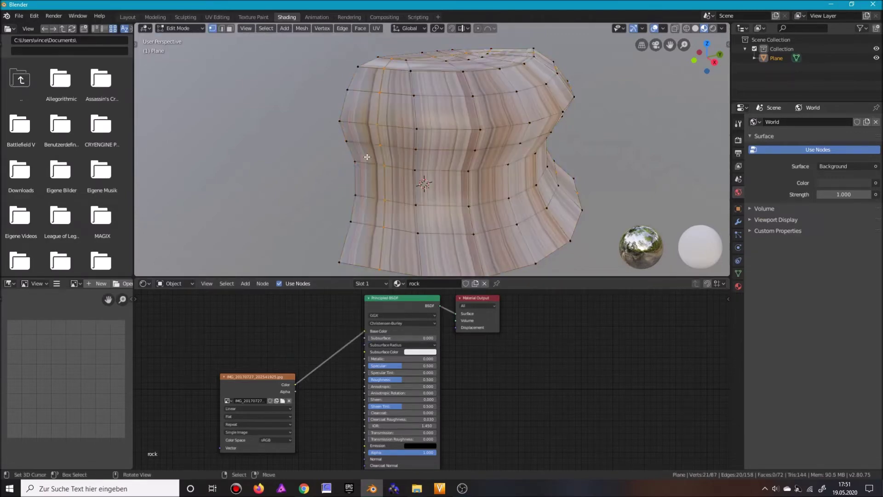
{"action": "key", "text": "a"}
{"action": "key", "text": "u"}
{"action": "left_click", "coordinate": [367, 157]}
{"action": "middle_click_drag", "start_coordinate": [367, 158], "coordinate": [341, 154]}
{"action": "key", "text": "Tab"}
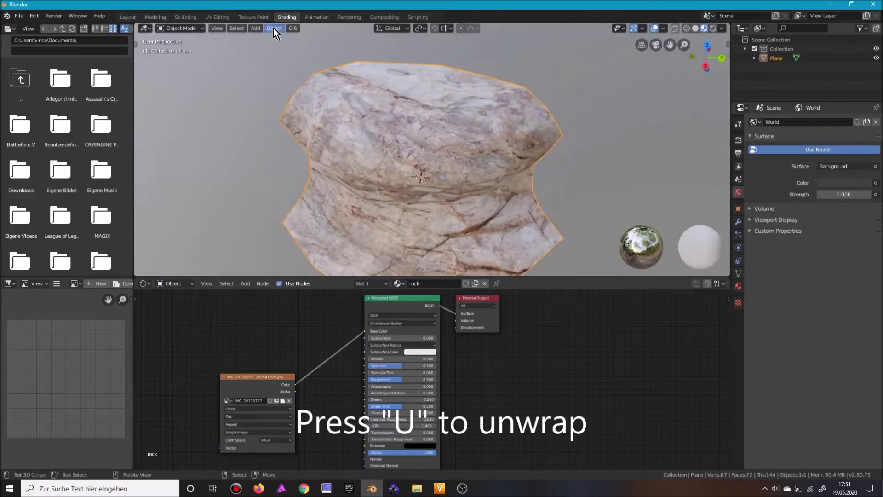
In UV Editing, rotate, move and enlarge the UV island to fit the photo
{"action": "left_click", "coordinate": [207, 15]}
{"action": "key", "text": "a"}
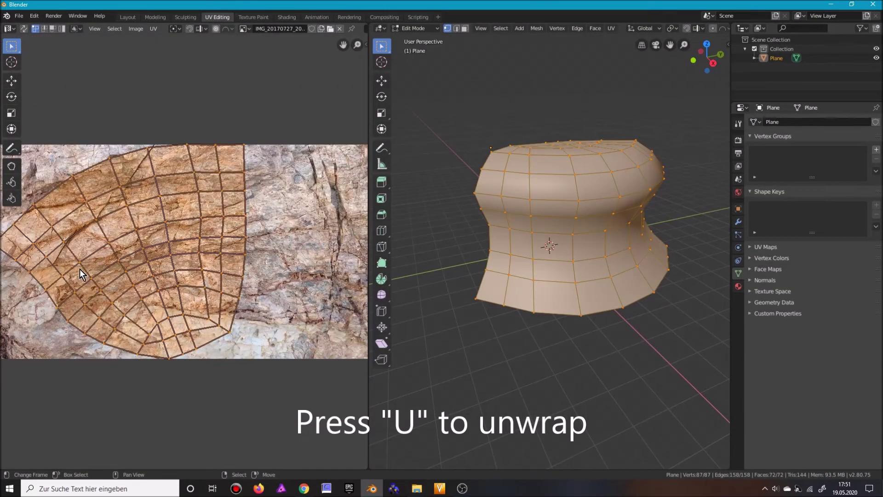
{"action": "key", "text": "r"}
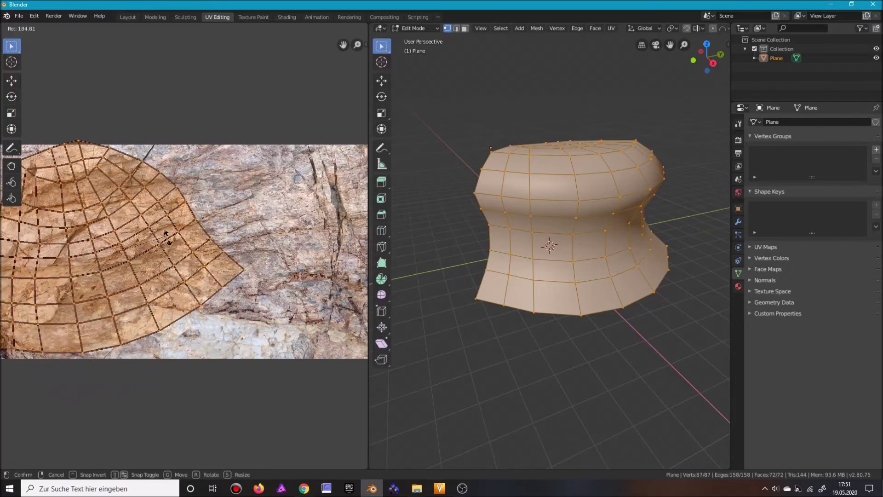
{"action": "left_click", "coordinate": [163, 254]}
{"action": "key", "text": "g"}
{"action": "left_click", "coordinate": [250, 268]}
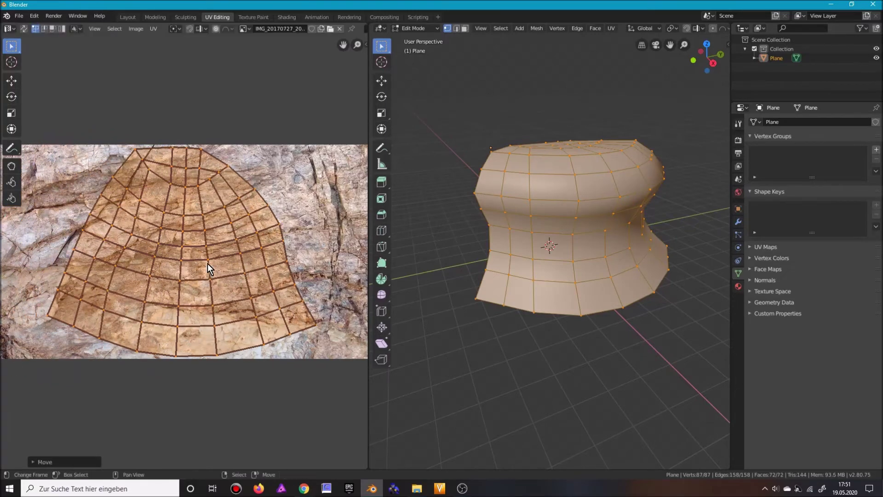
{"action": "scroll", "coordinate": [184, 271], "scroll_direction": "down", "scroll_amount": 2}
{"action": "key", "text": "s"}
{"action": "key", "text": "s"}
{"action": "left_click", "coordinate": [81, 271]}
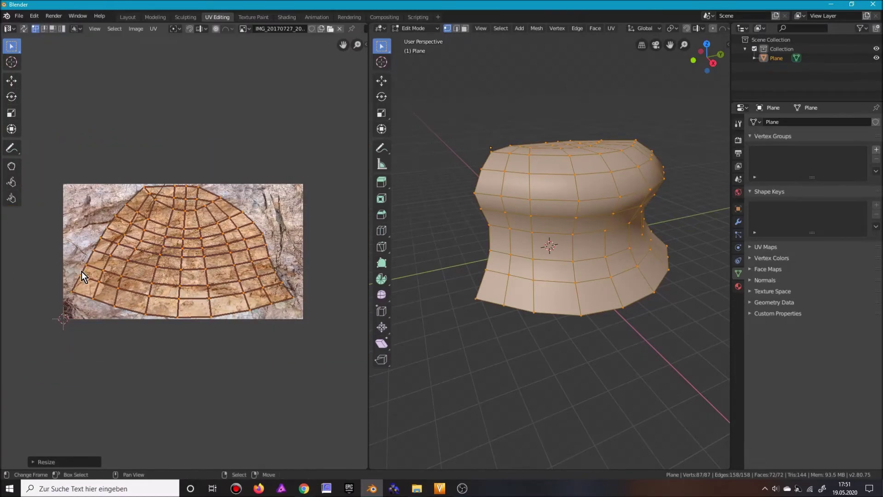
Preview the rock-textured cliff in Material Preview in the main layout
{"action": "key", "text": "Tab"}
{"action": "left_click", "coordinate": [128, 17]}
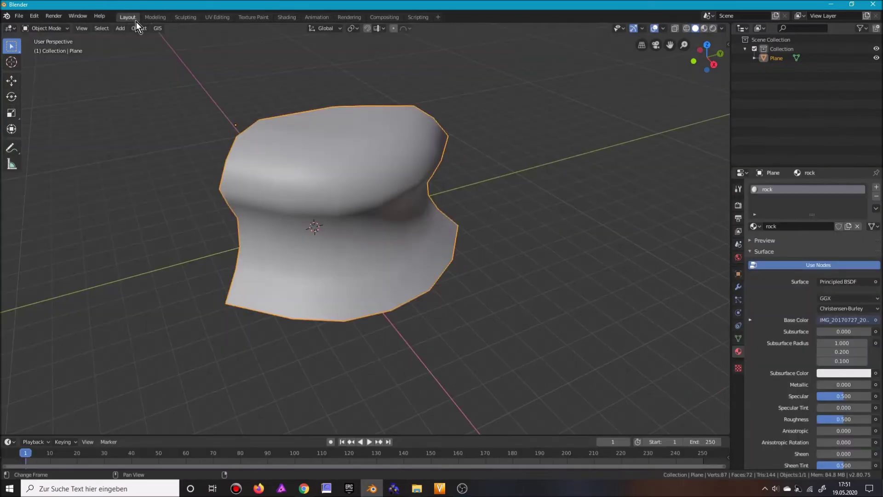
{"action": "left_click", "coordinate": [704, 28]}
{"action": "middle_click_drag", "start_coordinate": [523, 151], "coordinate": [357, 284]}
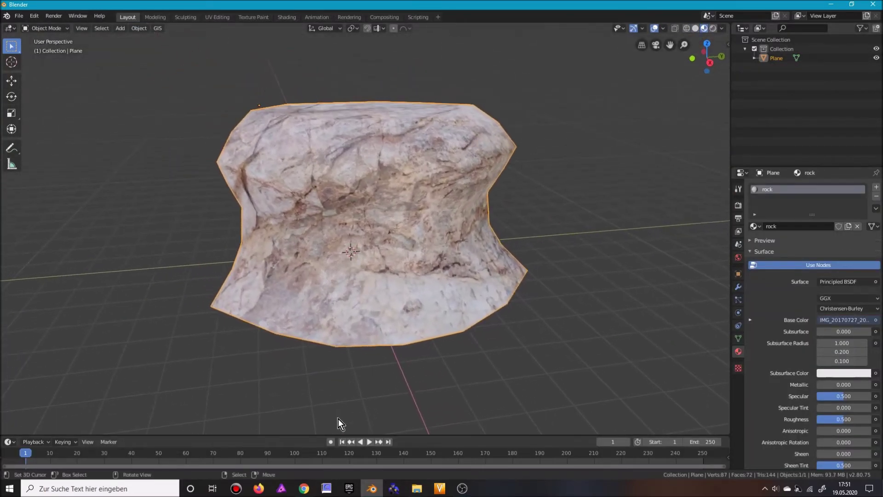
{"action": "left_click", "coordinate": [327, 489]}
Launch CrazyBump and load IMG_20170727_202541925.jpg into it as a photograph
{"action": "left_click", "coordinate": [417, 488]}
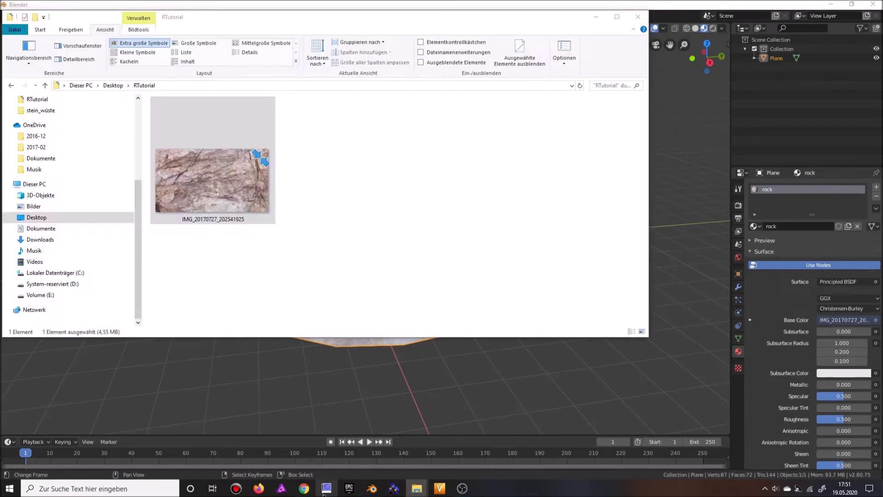
{"action": "left_click", "coordinate": [483, 270]}
{"action": "left_click_drag", "start_coordinate": [211, 144], "coordinate": [182, 221]}
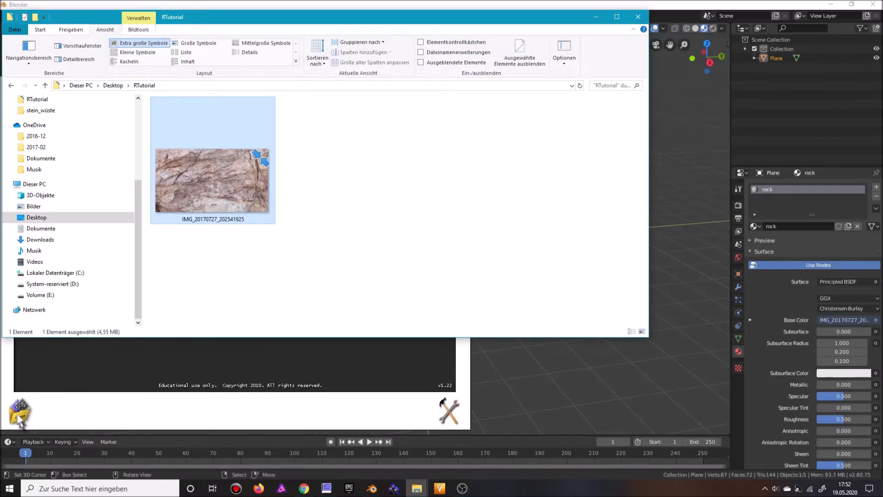
{"action": "left_click_drag", "start_coordinate": [18, 420], "coordinate": [18, 420]}
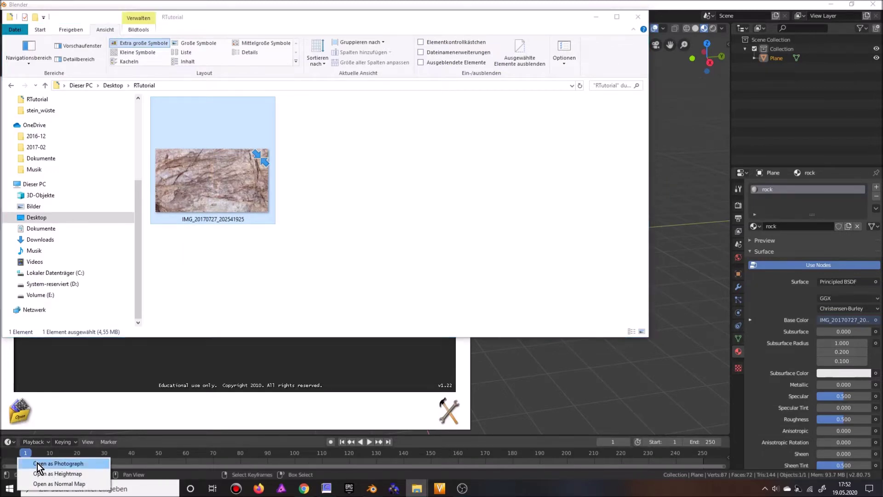
{"action": "left_click", "coordinate": [38, 460]}
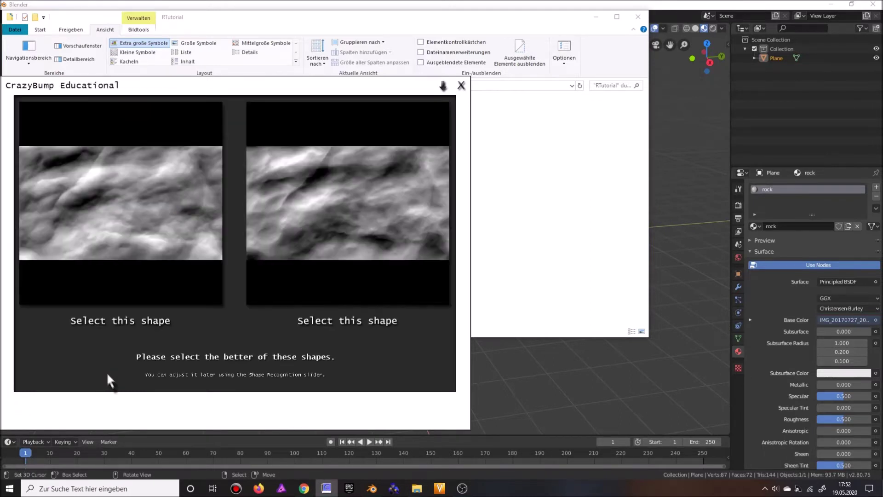
Pick the left shape, set Very Fine Detail 19 and Fine Detail 14, and save the normal map
{"action": "left_click", "coordinate": [123, 220]}
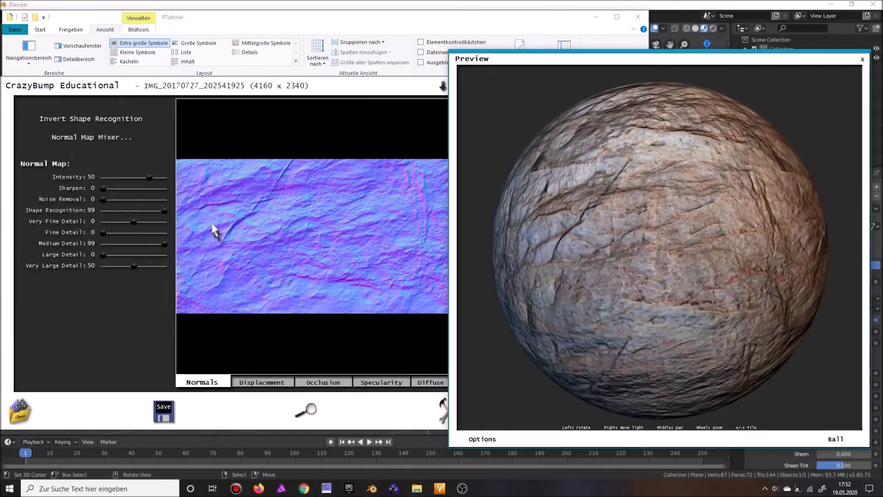
{"action": "left_click_drag", "start_coordinate": [137, 222], "coordinate": [145, 223]}
{"action": "left_click", "coordinate": [112, 233]}
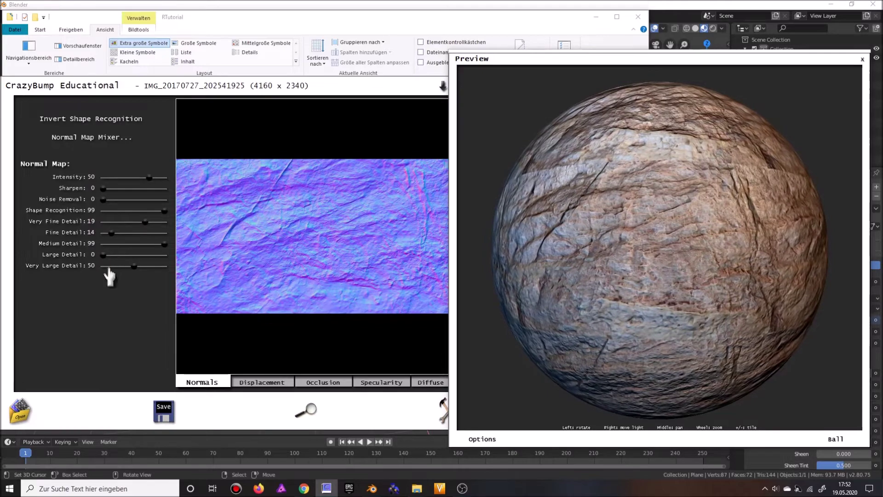
{"action": "left_click", "coordinate": [164, 412]}
{"action": "left_click", "coordinate": [167, 416]}
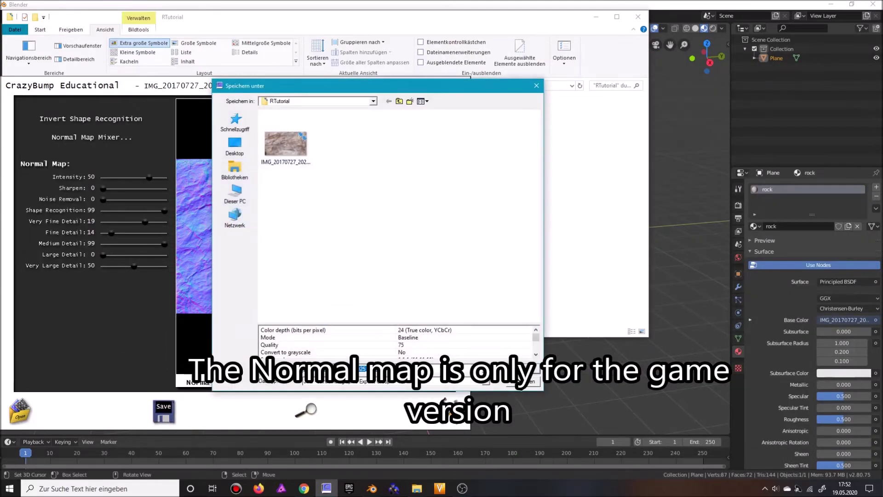
{"action": "left_click", "coordinate": [519, 385]}
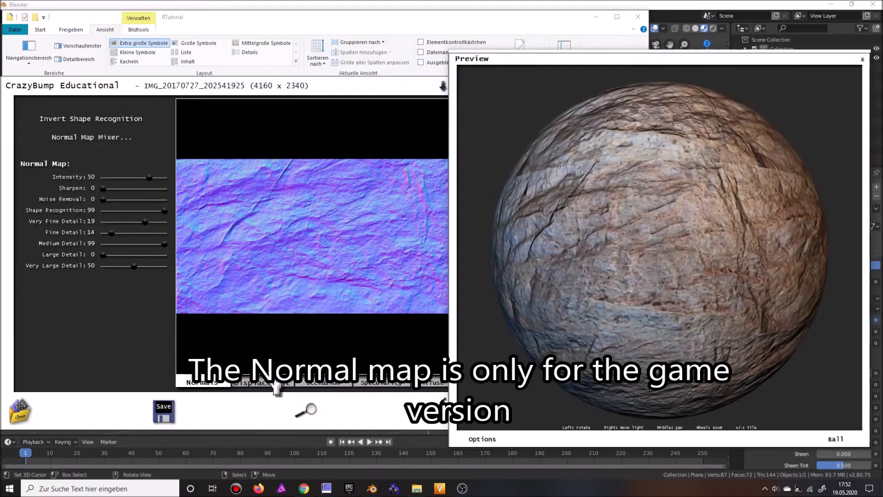
Raise the displacement map's Enhance Detail to 44, save it as IMG_20170727_202541925_DISP, and close CrazyBump
{"action": "left_click", "coordinate": [274, 383]}
{"action": "left_click_drag", "start_coordinate": [119, 323], "coordinate": [125, 322]}
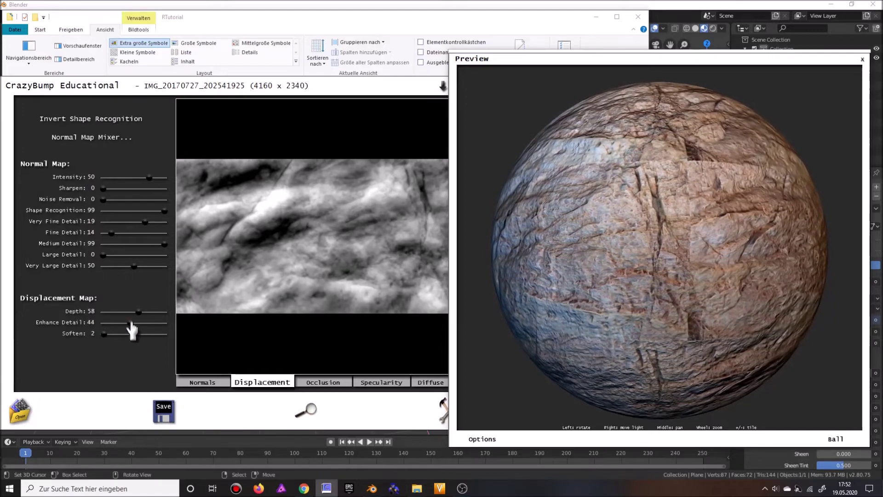
{"action": "left_click", "coordinate": [161, 408]}
{"action": "left_click", "coordinate": [162, 412]}
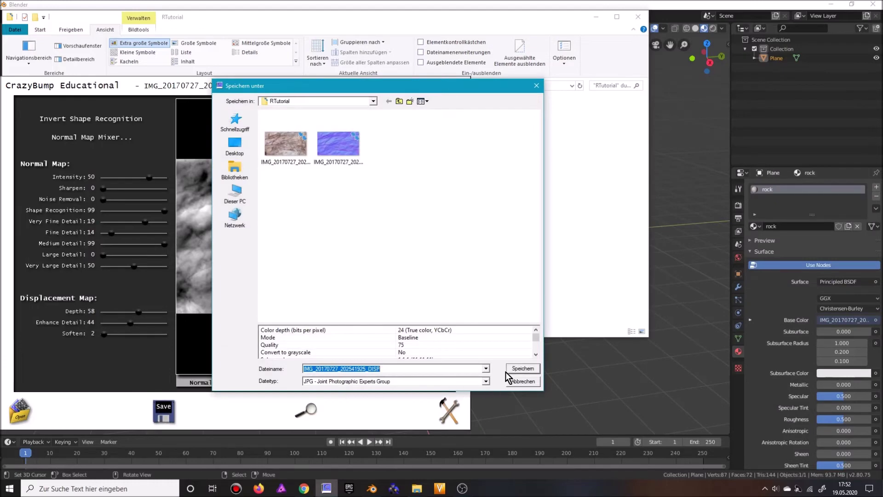
{"action": "left_click", "coordinate": [522, 369]}
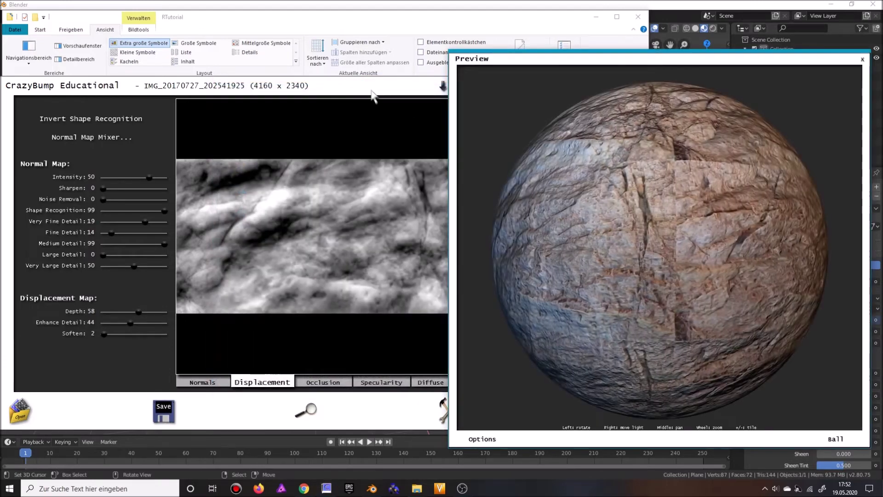
{"action": "left_click_drag", "start_coordinate": [364, 92], "coordinate": [253, 84]}
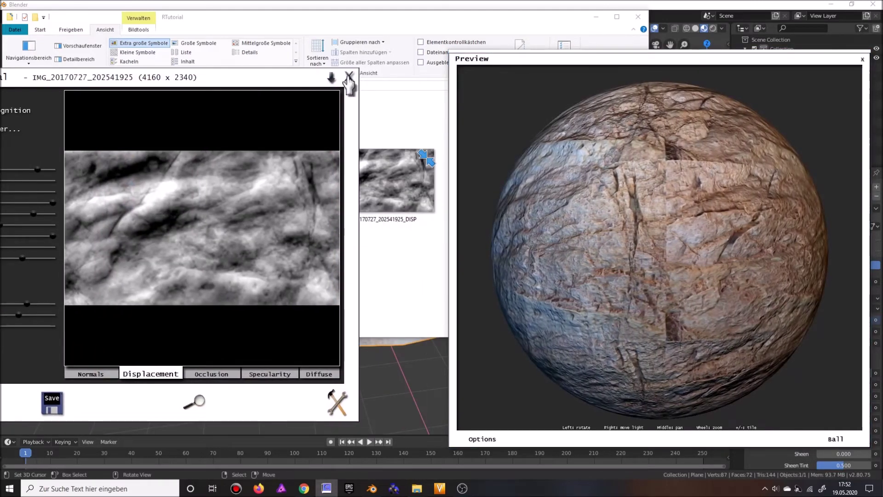
{"action": "left_click", "coordinate": [349, 78]}
Add a Subdivision Surface modifier to the rock with viewport level 6
{"action": "left_click", "coordinate": [326, 381]}
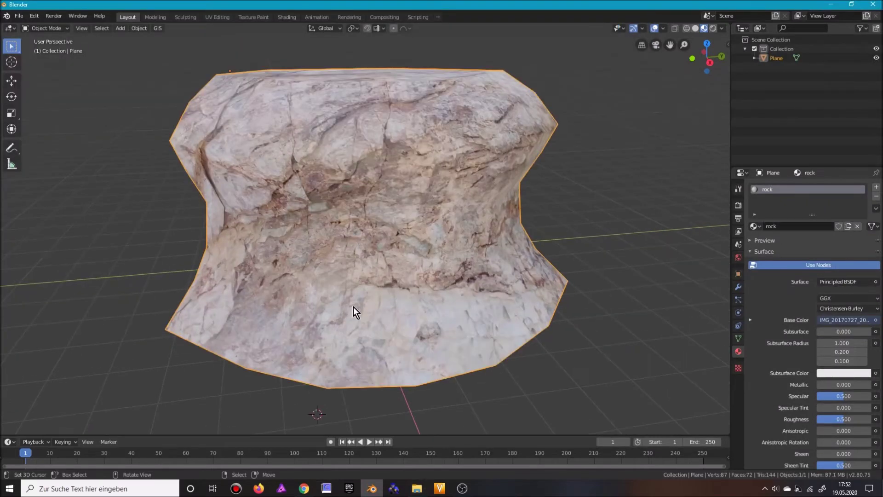
{"action": "left_click", "coordinate": [737, 285]}
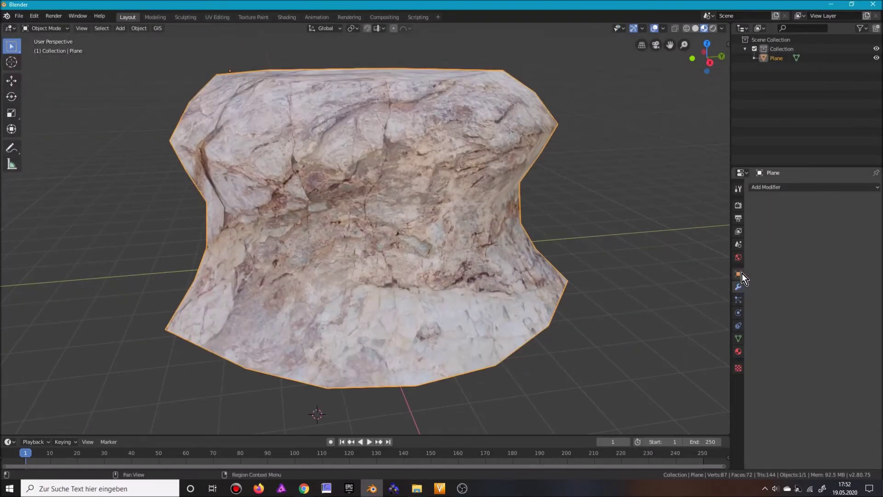
{"action": "left_click", "coordinate": [777, 188]}
{"action": "left_click", "coordinate": [691, 339]}
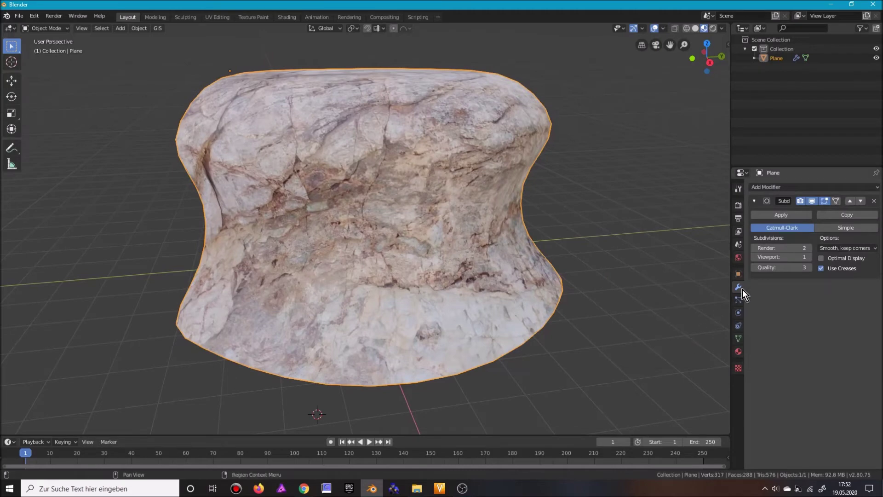
{"action": "left_click", "coordinate": [809, 258]}
{"action": "left_click", "coordinate": [810, 258]}
{"action": "left_click", "coordinate": [809, 258]}
{"action": "left_click", "coordinate": [809, 258]}
{"action": "left_click", "coordinate": [809, 257]}
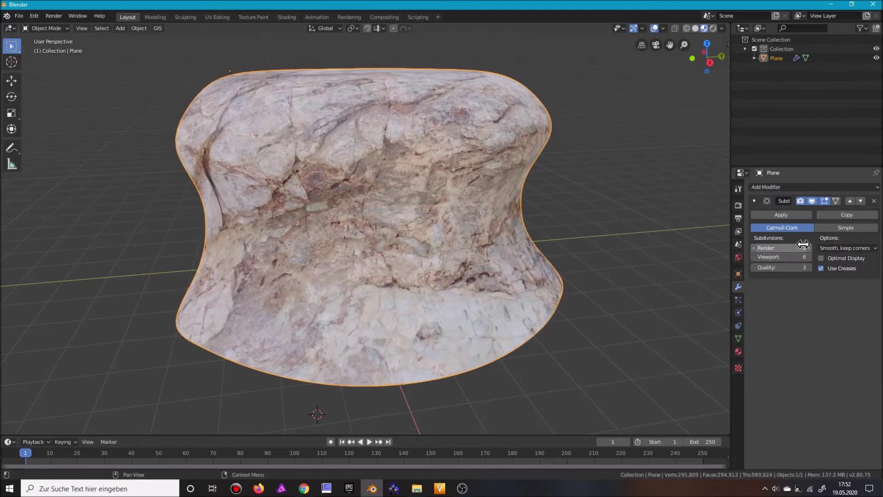
Add a Displace modifier with a new texture and show its texture settings
{"action": "left_click", "coordinate": [774, 186]}
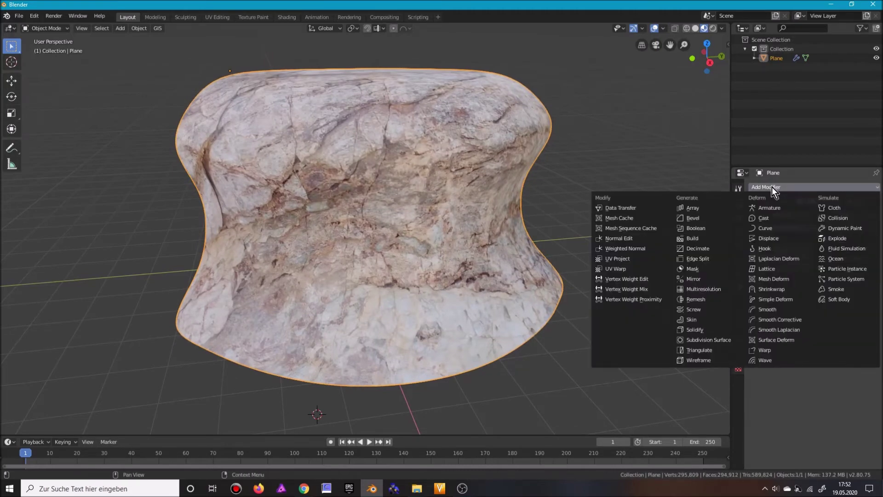
{"action": "left_click", "coordinate": [765, 239]}
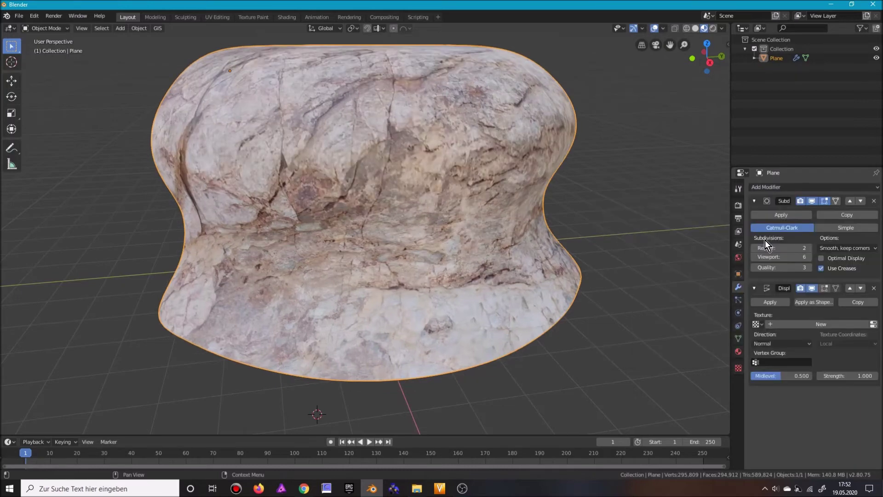
{"action": "left_click", "coordinate": [779, 323]}
{"action": "left_click", "coordinate": [738, 369]}
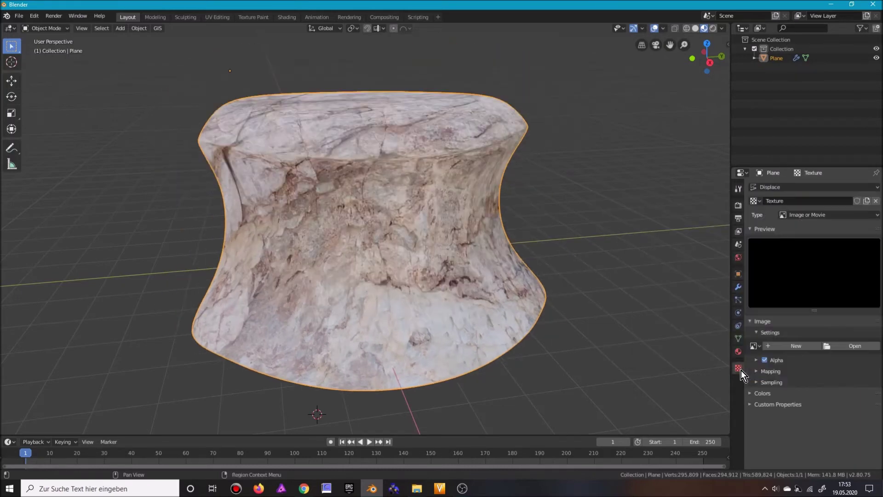
Load IMG_20170727_202541925_DISP.jpg from RTutorial as the displacement texture image
{"action": "left_click", "coordinate": [841, 346]}
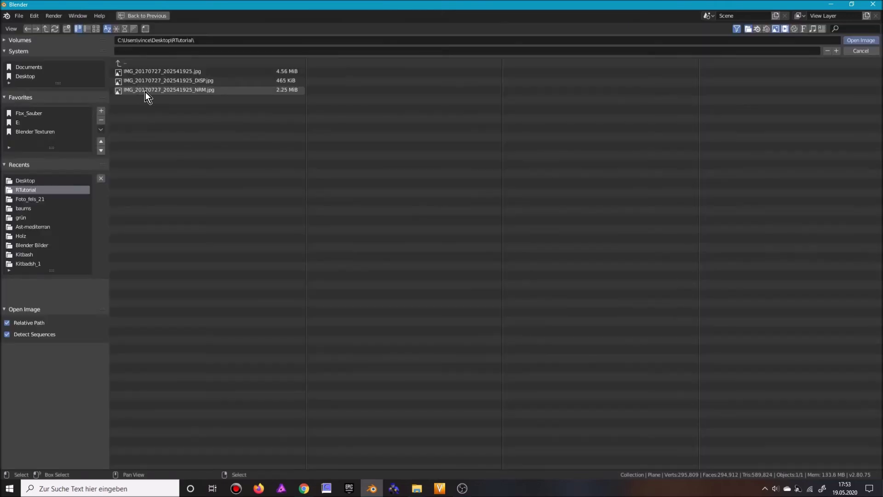
{"action": "left_click", "coordinate": [95, 27]}
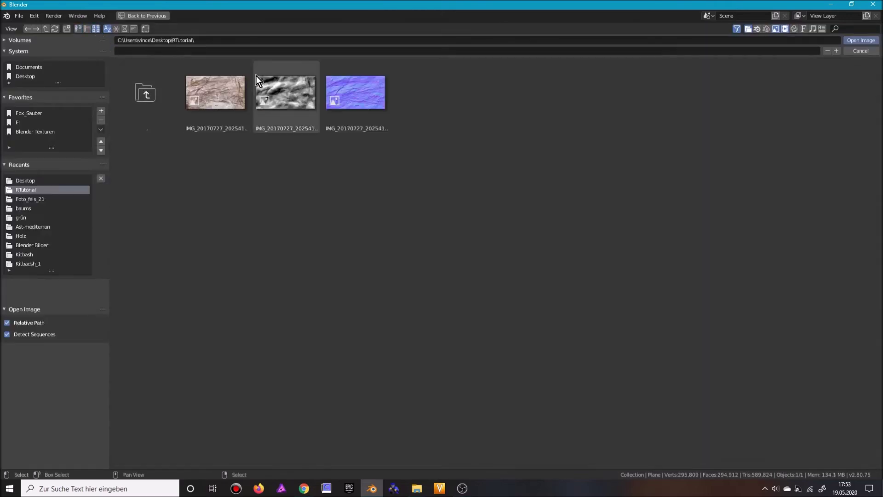
{"action": "left_click", "coordinate": [272, 84]}
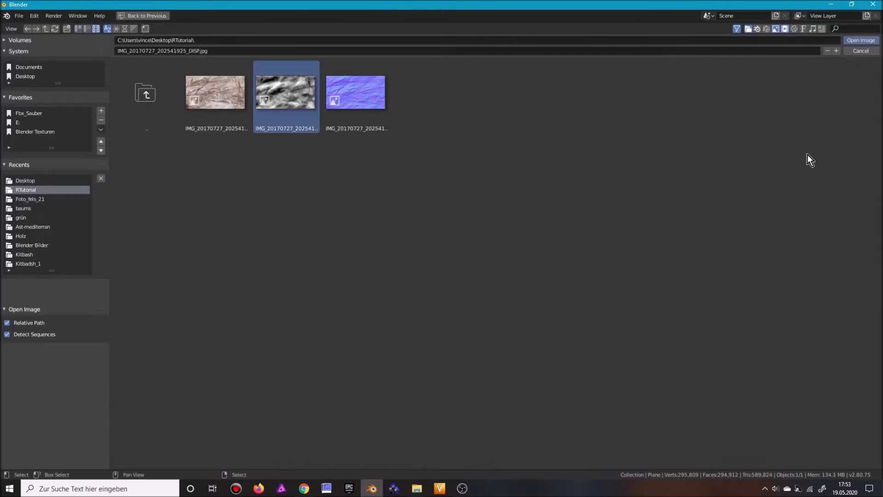
{"action": "left_click", "coordinate": [851, 43]}
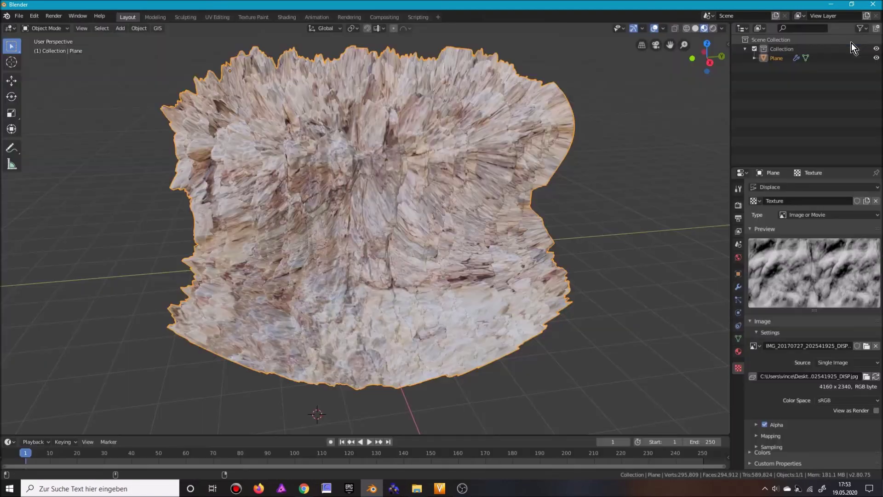
Set the Displace modifier's texture coordinates to UV
{"action": "left_click", "coordinate": [737, 287]}
{"action": "left_click", "coordinate": [823, 343]}
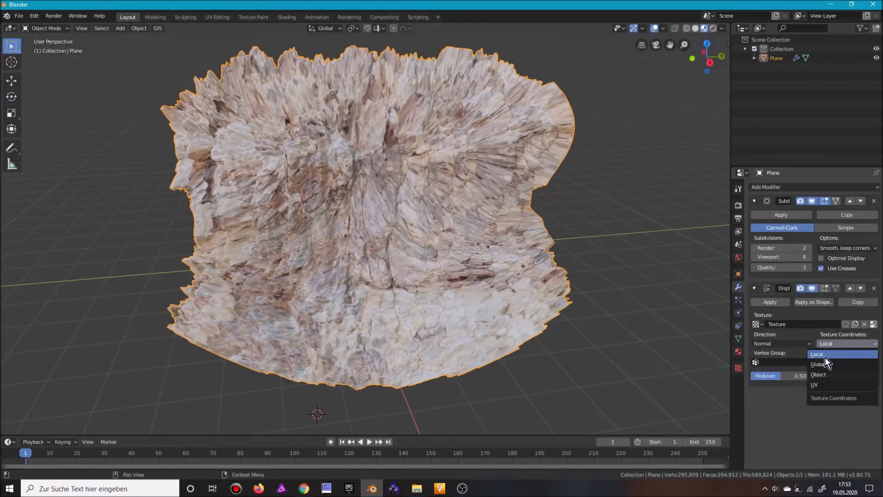
{"action": "left_click", "coordinate": [816, 384]}
{"action": "middle_click_drag", "start_coordinate": [434, 288], "coordinate": [340, 268]}
{"action": "scroll", "coordinate": [354, 286], "scroll_direction": "up", "scroll_amount": 5}
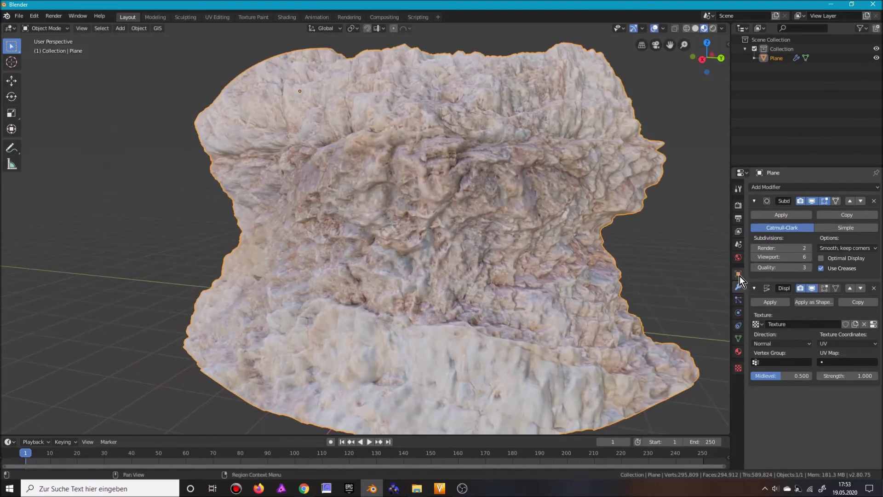
Try displacement strengths 0.900 and 0.800, settling on 0.900
{"action": "left_click", "coordinate": [819, 376]}
{"action": "left_click", "coordinate": [818, 376]}
{"action": "middle_click_drag", "start_coordinate": [306, 299], "coordinate": [360, 291]}
{"action": "scroll", "coordinate": [361, 292], "scroll_direction": "down", "scroll_amount": 3}
{"action": "left_click", "coordinate": [876, 377]}
{"action": "scroll", "coordinate": [381, 261], "scroll_direction": "down", "scroll_amount": 2}
{"action": "middle_click_drag", "start_coordinate": [381, 261], "coordinate": [314, 264]}
{"action": "scroll", "coordinate": [313, 264], "scroll_direction": "up", "scroll_amount": 1}
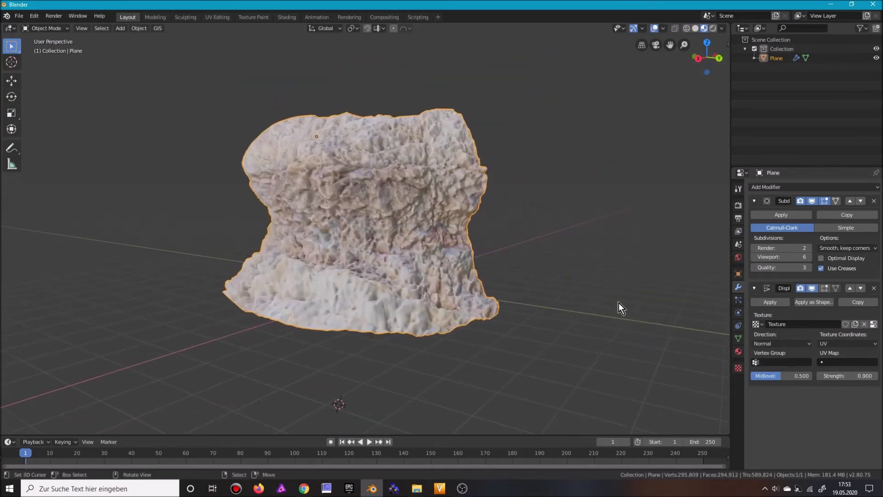
Set Eevee ambient occlusion distance to 1.1 m and factor to 2.00
{"action": "left_click", "coordinate": [739, 207]}
{"action": "left_click", "coordinate": [752, 250]}
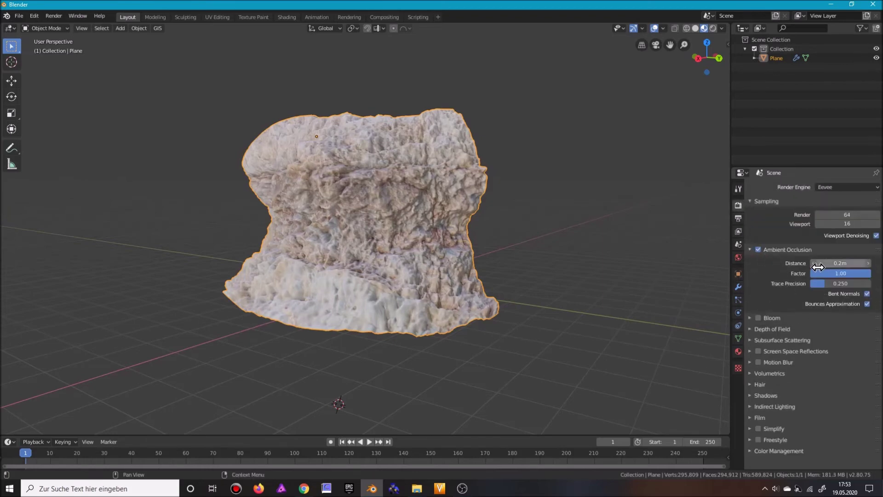
{"action": "left_click_drag", "start_coordinate": [827, 262], "coordinate": [858, 263]}
{"action": "left_click", "coordinate": [830, 274]}
{"action": "type", "text": "2"}
{"action": "key", "text": "Return"}
{"action": "scroll", "coordinate": [276, 263], "scroll_direction": "up", "scroll_amount": 1}
{"action": "middle_click_drag", "start_coordinate": [273, 263], "coordinate": [274, 111]}
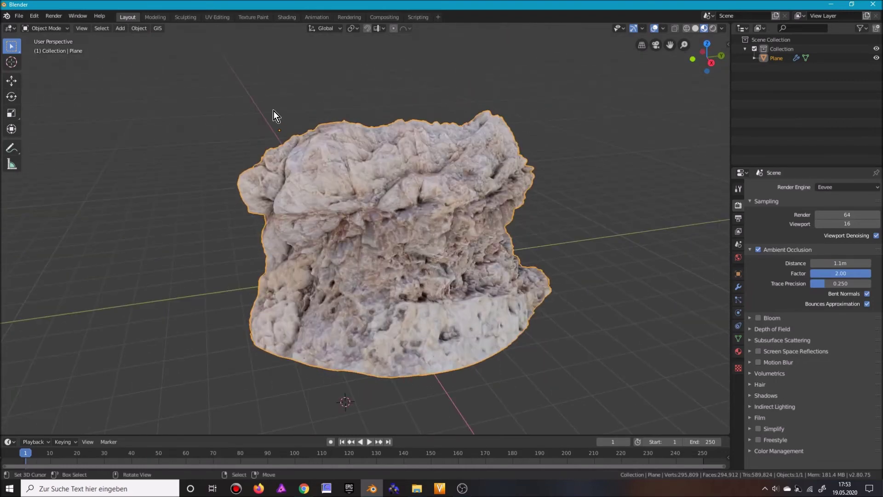
Switch to the UV Editing workspace in Material Preview shading and show the Displace modifier in edit mode
{"action": "left_click", "coordinate": [217, 17]}
{"action": "scroll", "coordinate": [677, 29], "scroll_direction": "down", "scroll_amount": 4}
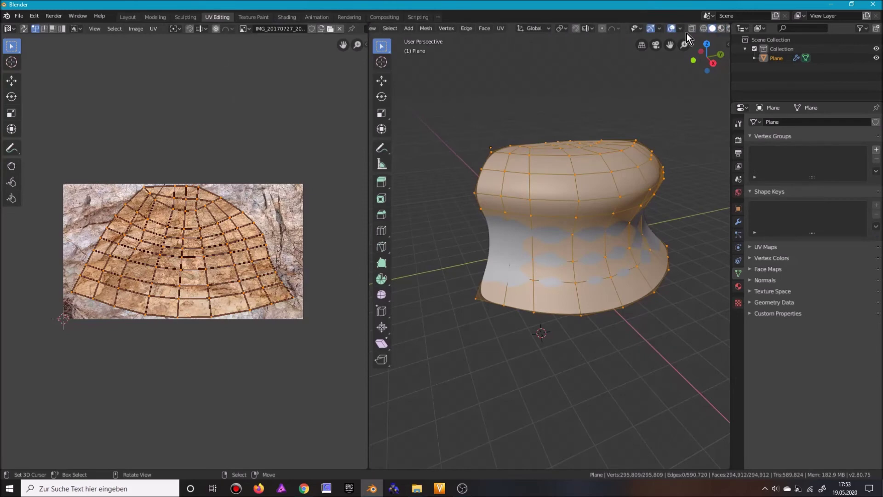
{"action": "scroll", "coordinate": [690, 31], "scroll_direction": "down", "scroll_amount": 3}
{"action": "left_click", "coordinate": [713, 28]}
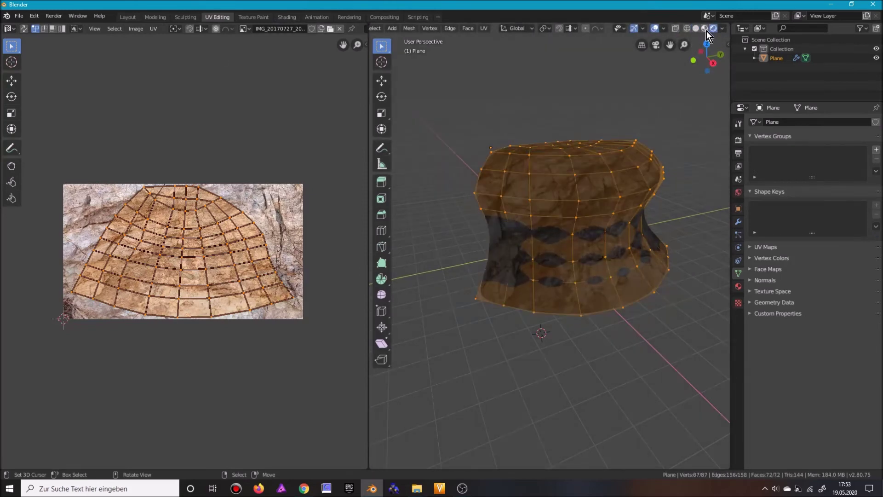
{"action": "left_click", "coordinate": [706, 30]}
{"action": "scroll", "coordinate": [712, 127], "scroll_direction": "up", "scroll_amount": 1}
{"action": "left_click", "coordinate": [737, 223]}
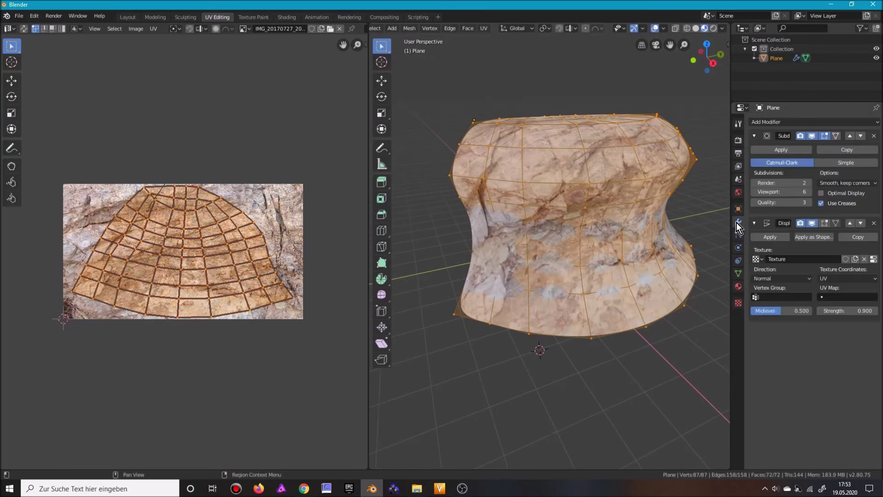
{"action": "left_click", "coordinate": [826, 225]}
Enlarge the cliff's UV island and shift it to a new spot on the rock photo
{"action": "middle_click_drag", "start_coordinate": [538, 357], "coordinate": [514, 346]}
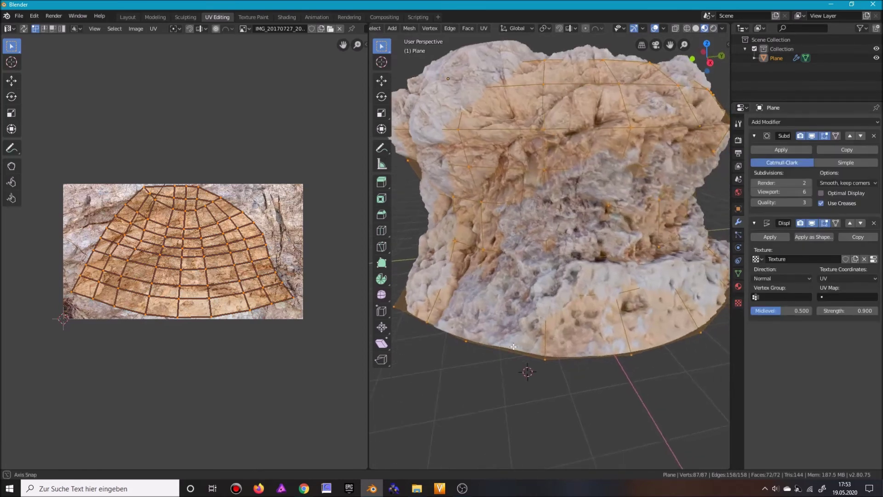
{"action": "scroll", "coordinate": [514, 346], "scroll_direction": "down", "scroll_amount": 2}
{"action": "key", "text": "s"}
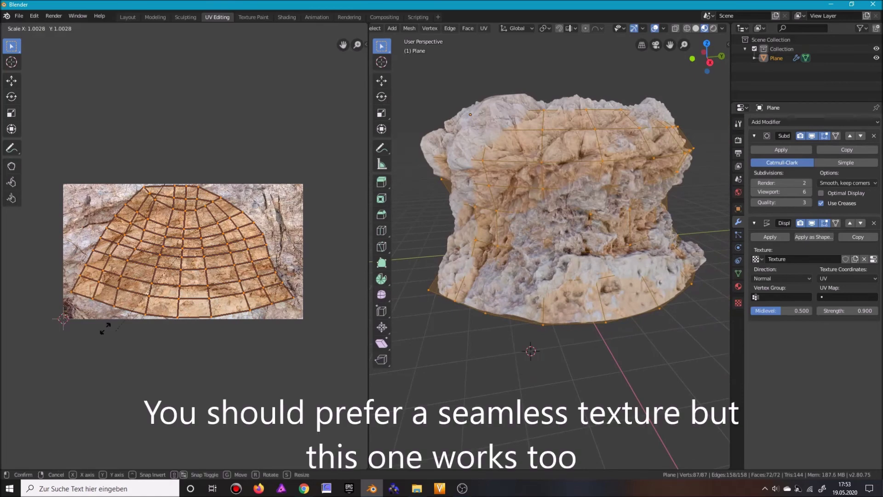
{"action": "left_click", "coordinate": [104, 326]}
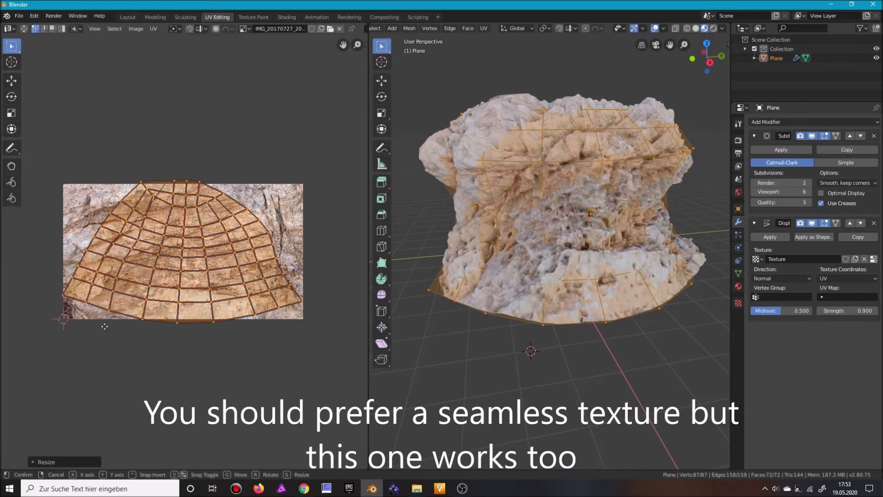
{"action": "key", "text": "g"}
{"action": "left_click", "coordinate": [114, 332]}
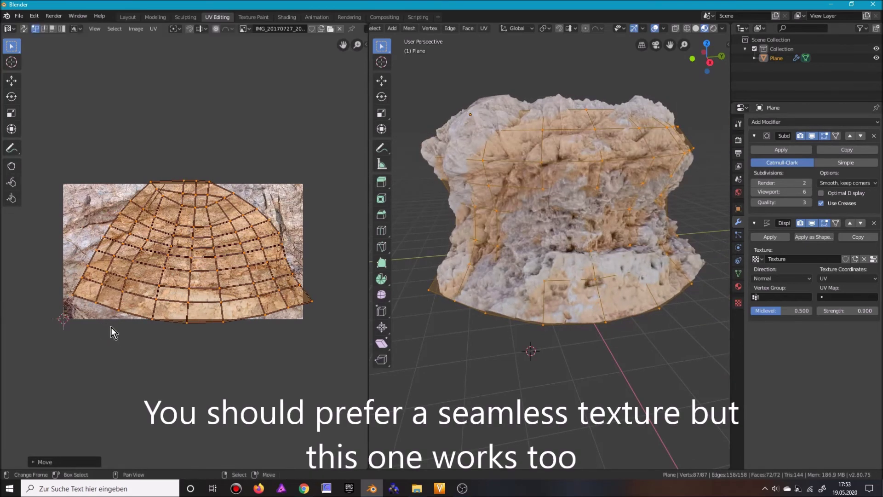
{"action": "middle_click_drag", "start_coordinate": [500, 288], "coordinate": [516, 237]}
Rotate the UV island 180 degrees and exit edit mode to check the displaced texture
{"action": "key", "text": "Tab"}
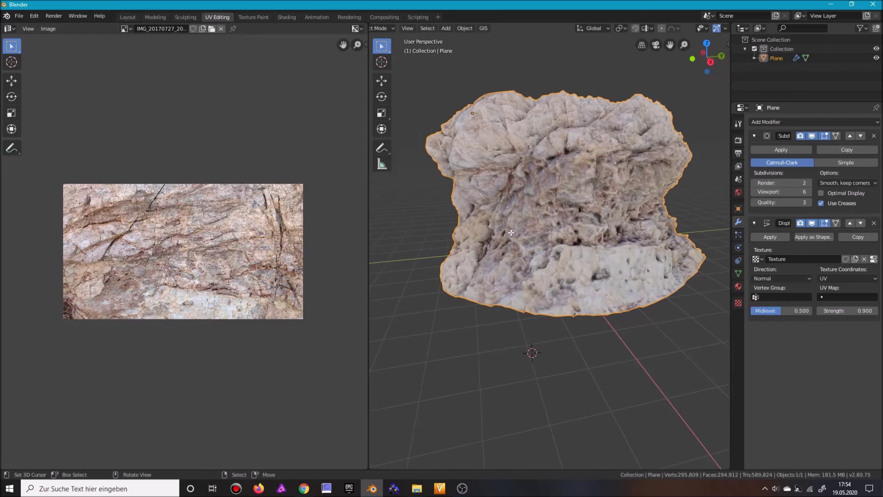
{"action": "key", "text": "Tab"}
{"action": "key", "text": "r"}
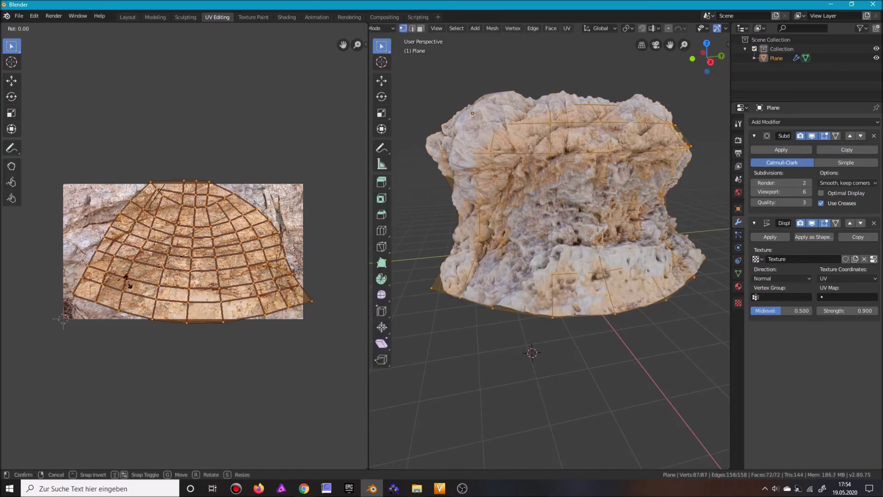
{"action": "left_click", "coordinate": [131, 287]}
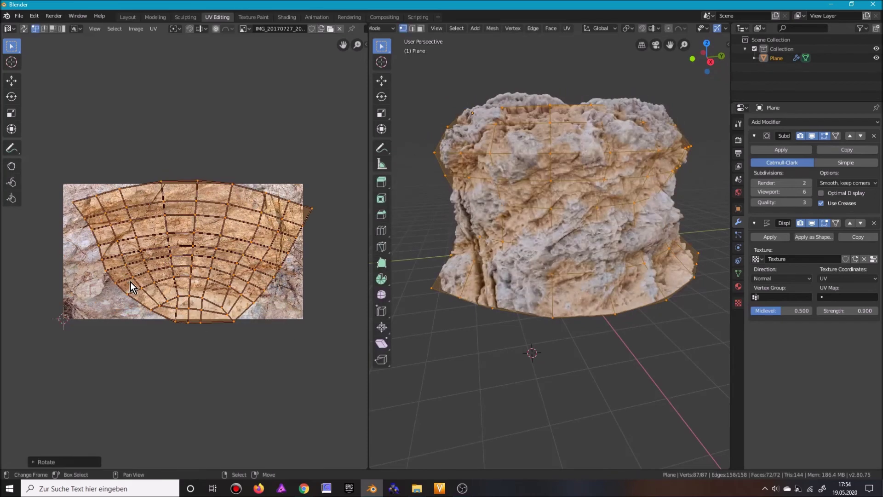
{"action": "middle_click_drag", "start_coordinate": [529, 276], "coordinate": [503, 265]}
{"action": "key", "text": "Tab"}
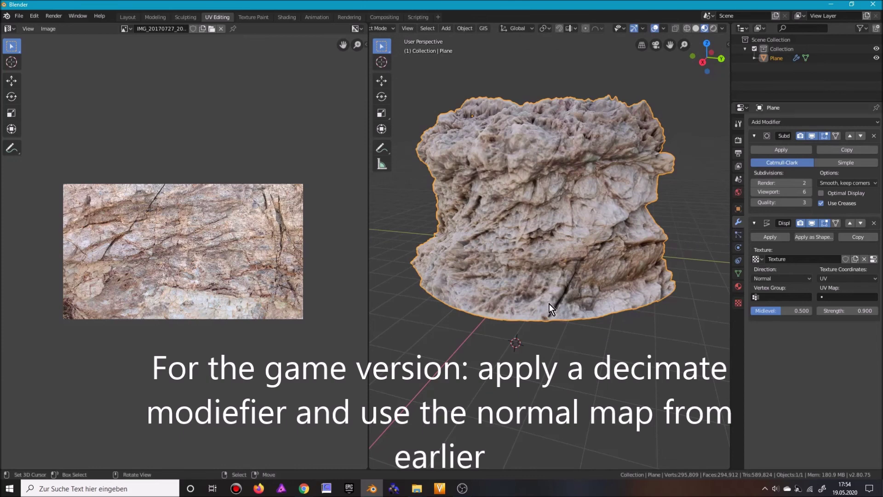
{"action": "middle_click_drag", "start_coordinate": [504, 366], "coordinate": [529, 351]}
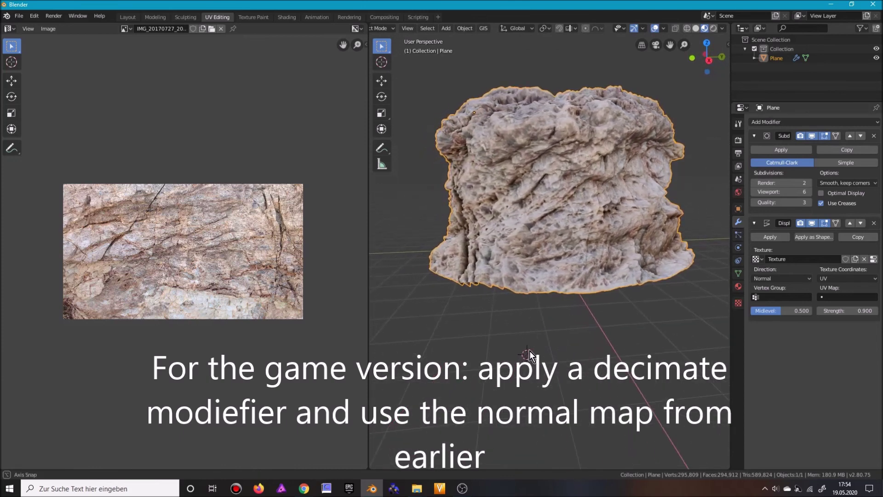